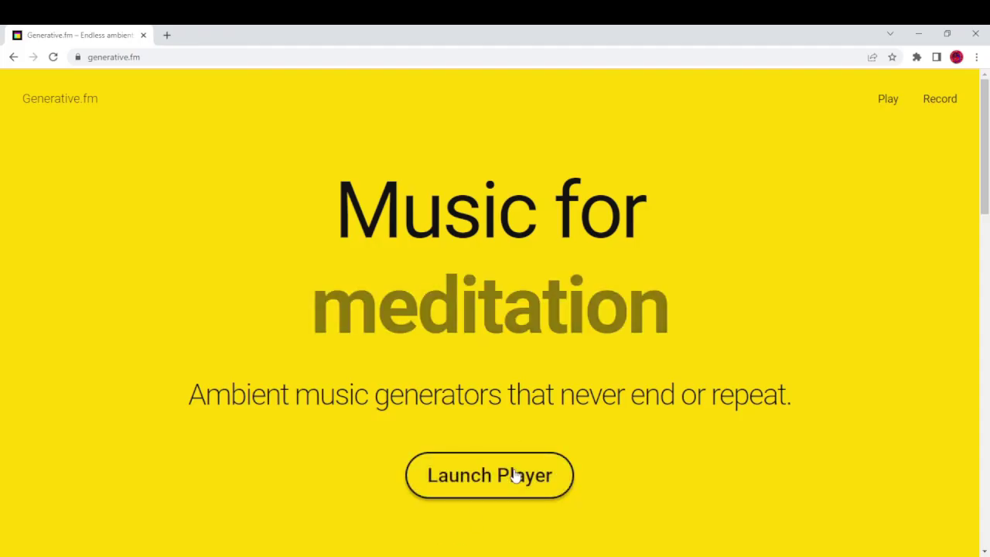
# Step: Launch the Generative.fm player and look through its music generators from Trending down to the electronic category
pyautogui.click(516, 474)
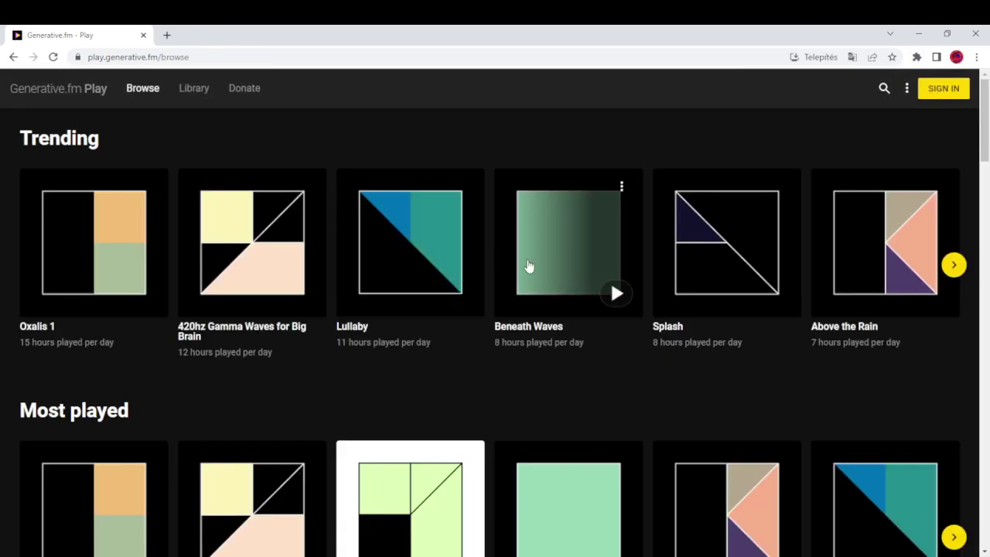
pyautogui.moveTo(139, 287)
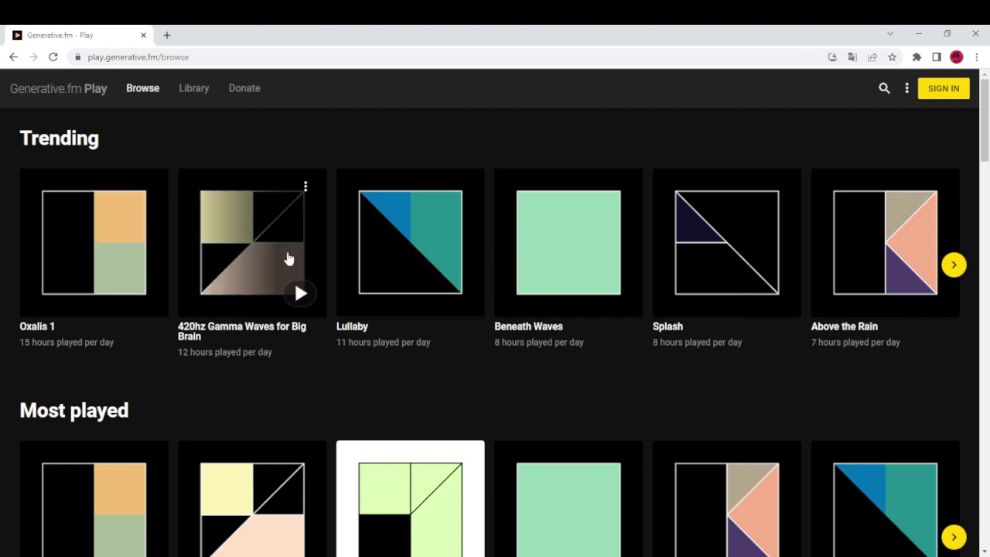
pyautogui.scroll(-3, 607, 350)
pyautogui.scroll(-3, 596, 350)
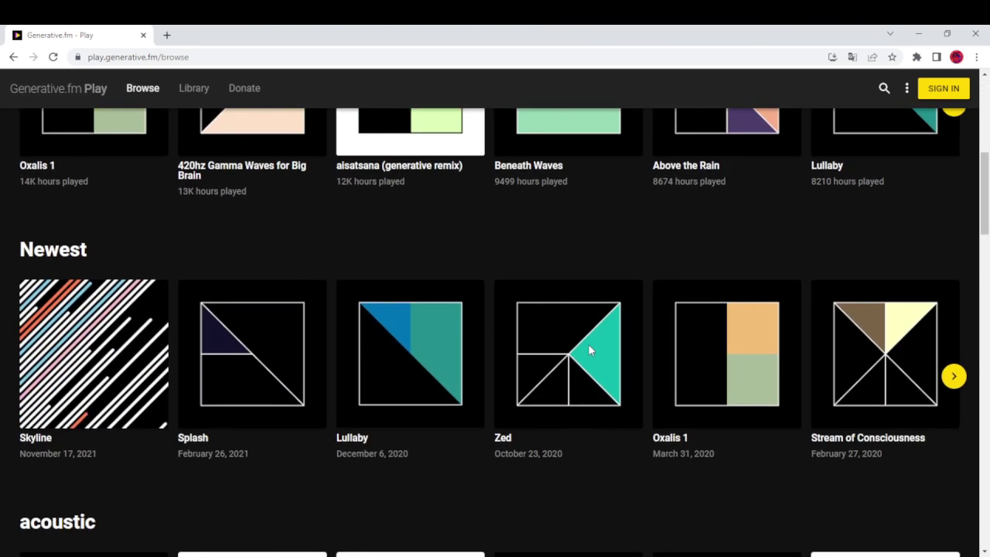
pyautogui.scroll(-3, 590, 352)
pyautogui.scroll(-3, 589, 352)
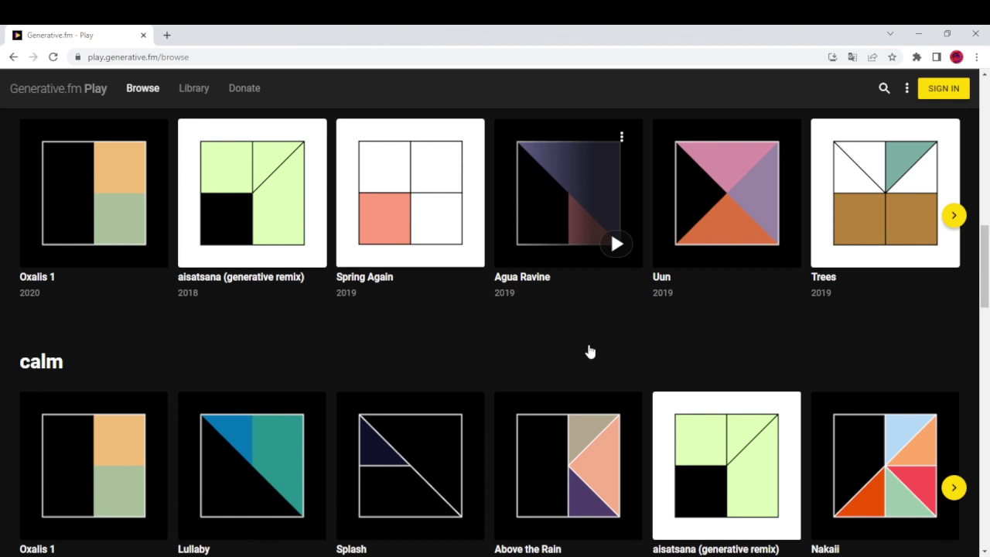
pyautogui.scroll(-5, 589, 351)
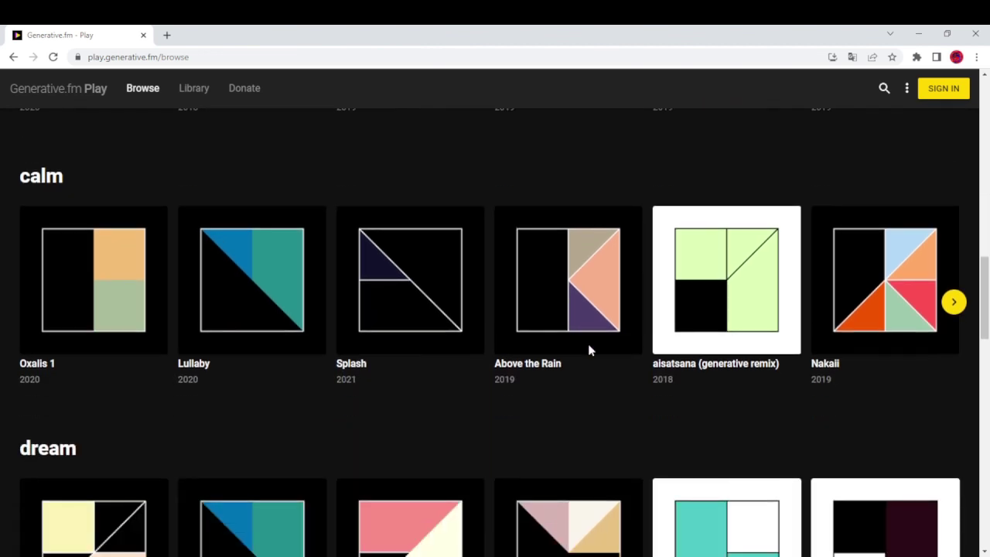
pyautogui.scroll(-3, 590, 351)
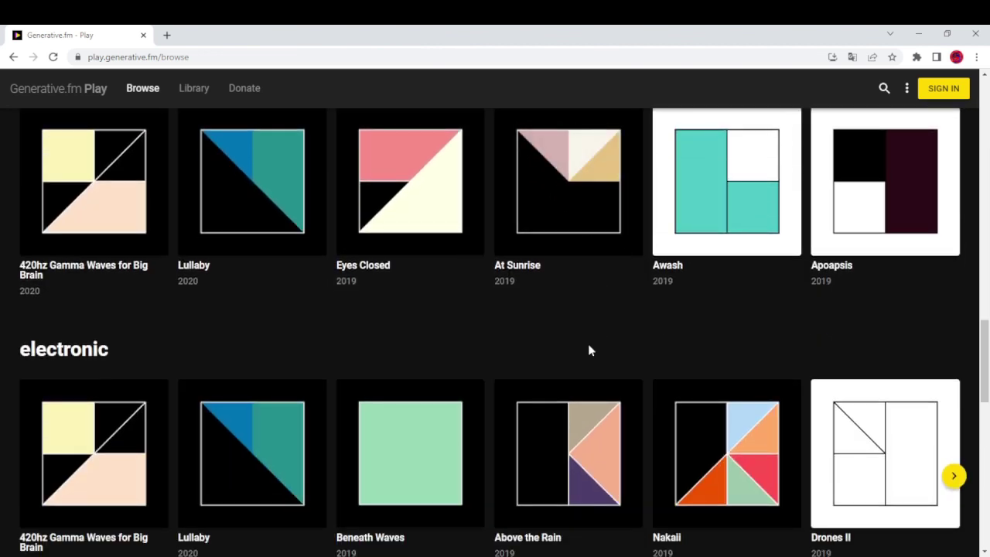
pyautogui.scroll(-3, 588, 351)
pyautogui.scroll(-3, 588, 349)
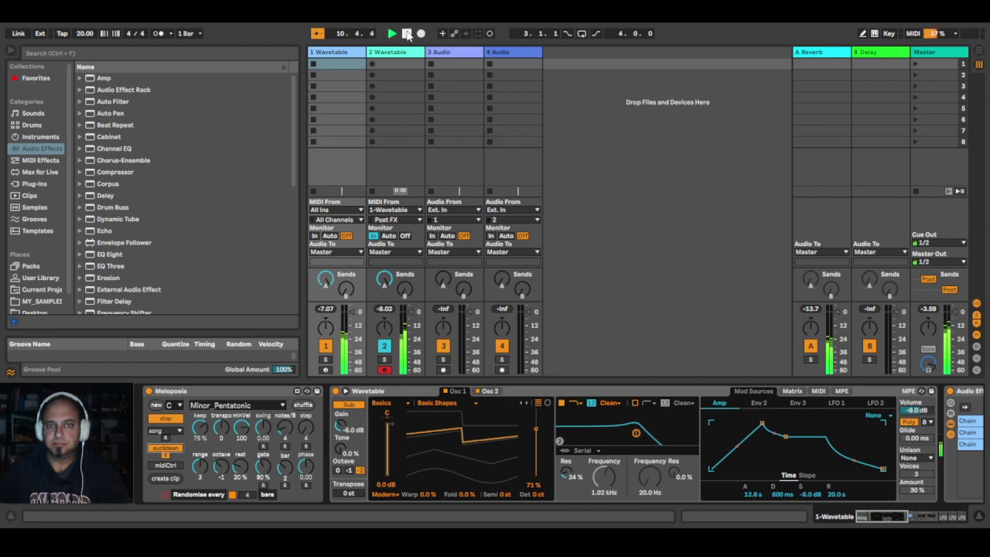
# Step: In Ableton Live, stop playback and view the device chains of the 1 Wavetable and 2 Wavetable tracks
pyautogui.click(406, 34)
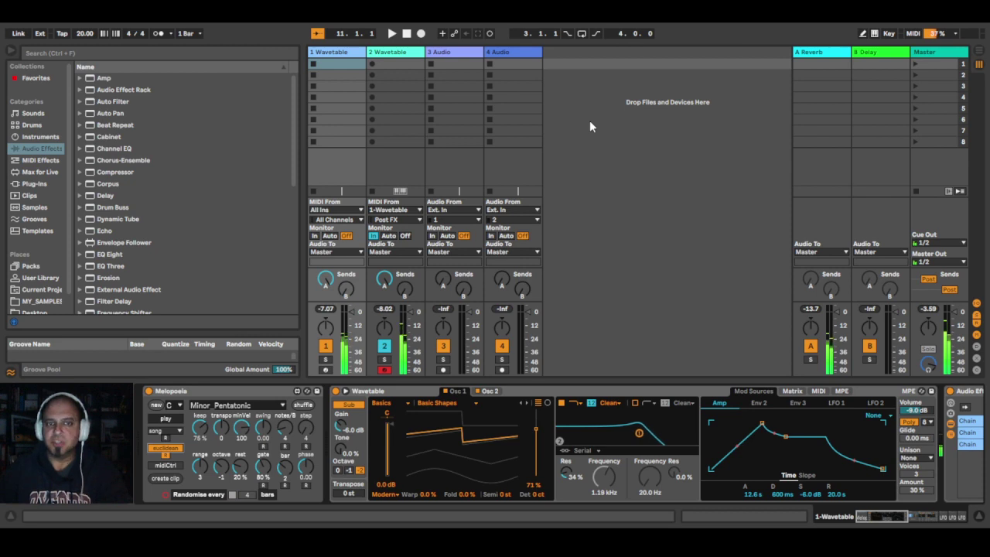
pyautogui.click(398, 54)
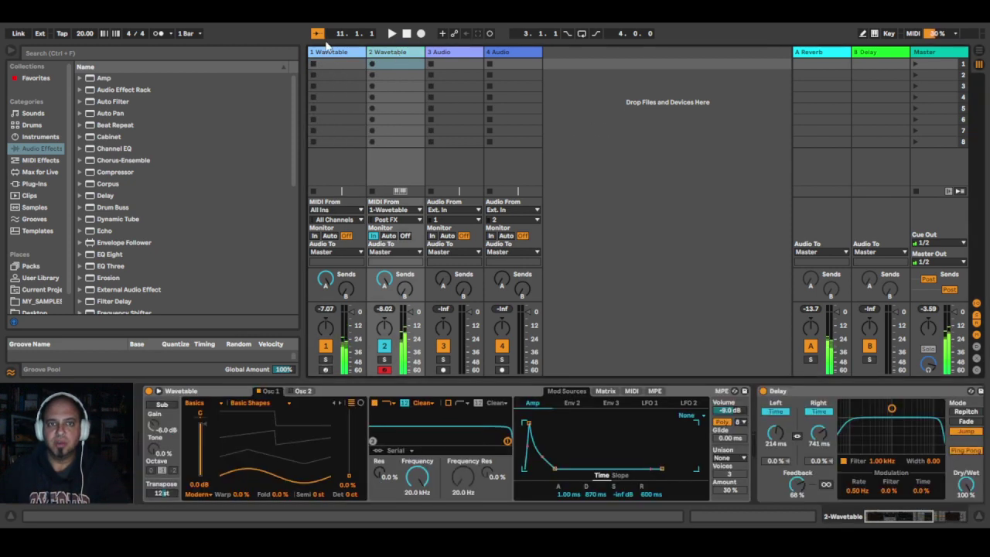
pyautogui.click(331, 53)
pyautogui.click(386, 55)
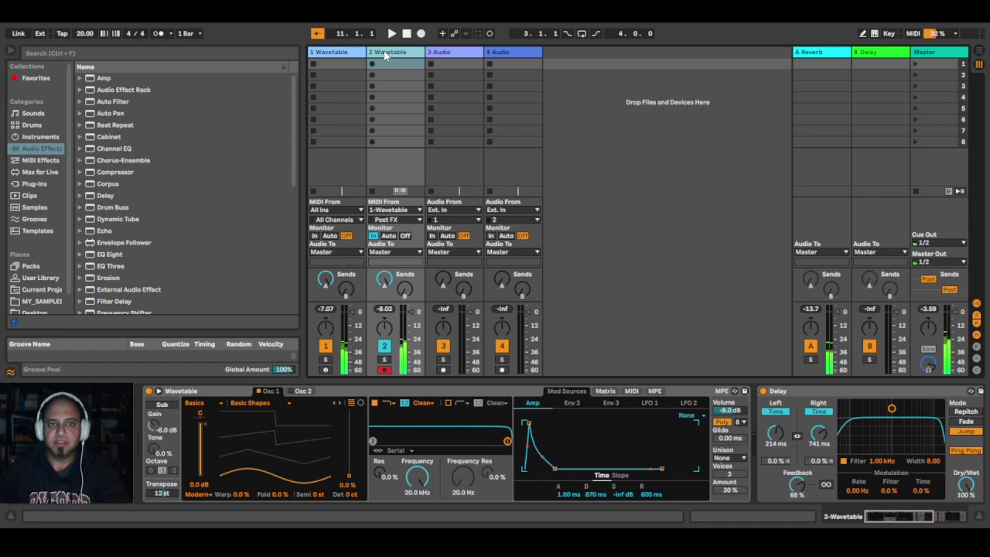
pyautogui.click(333, 54)
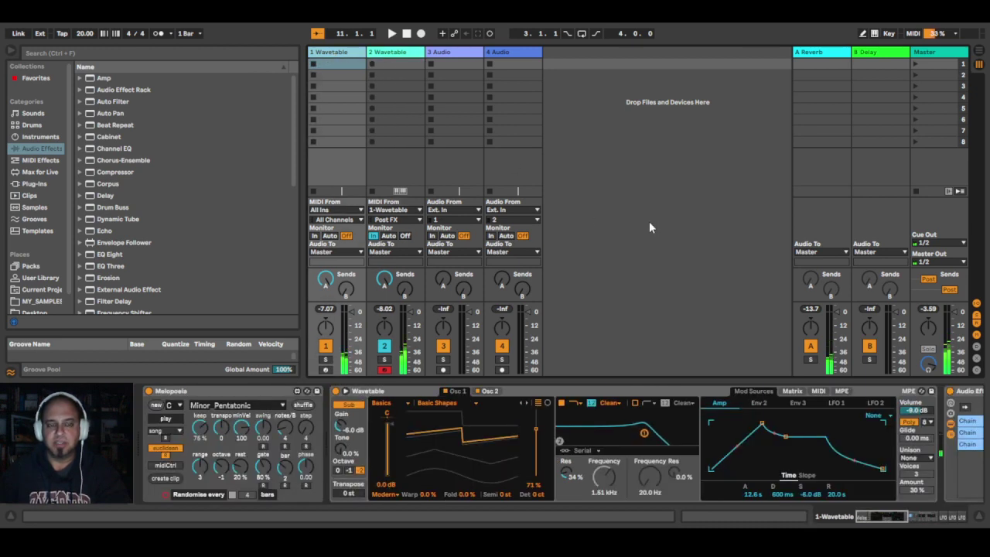
# Step: Set the keep amount of the Melopoeia device on the 1 Wavetable track to 76 %
pyautogui.click(205, 389)
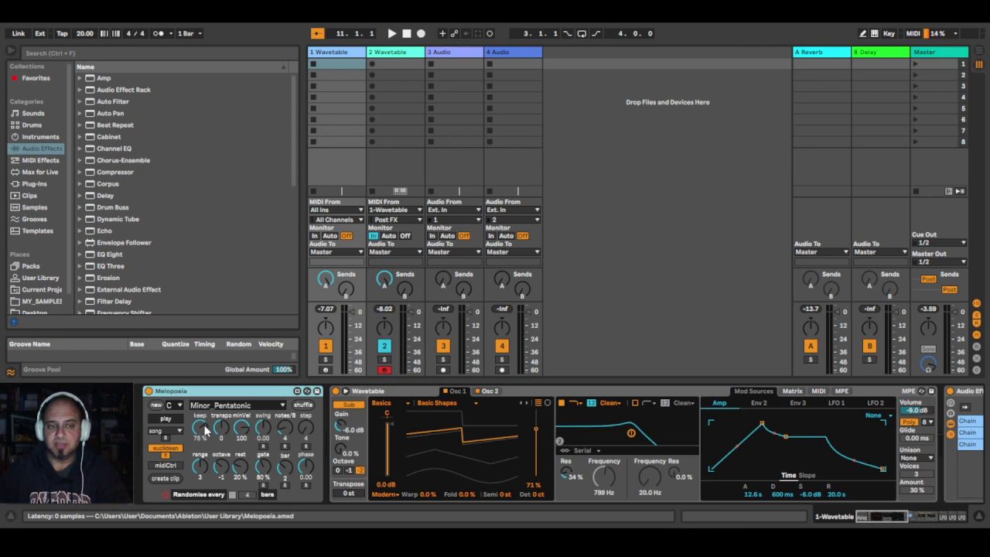
pyautogui.moveTo(204, 430); pyautogui.dragTo(203, 424)
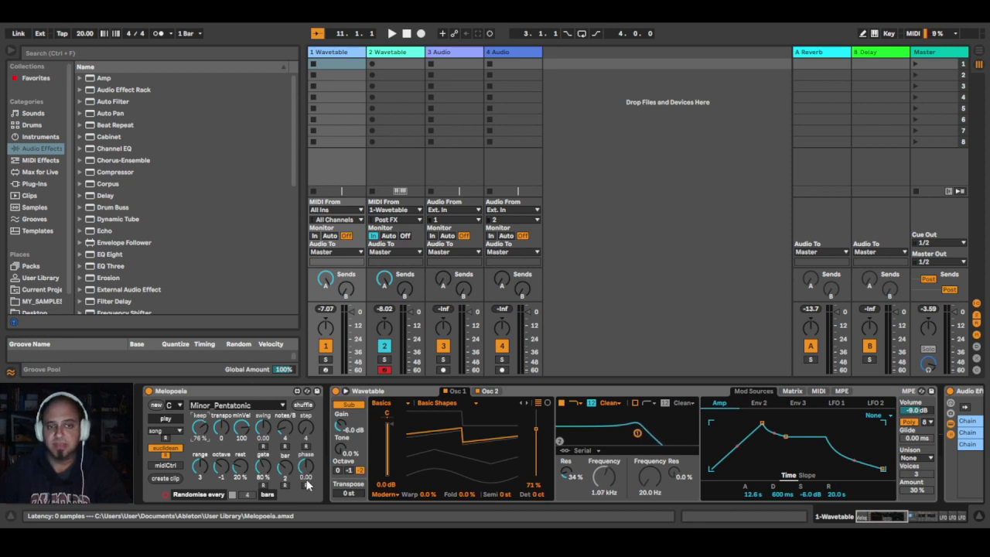
pyautogui.click(169, 454)
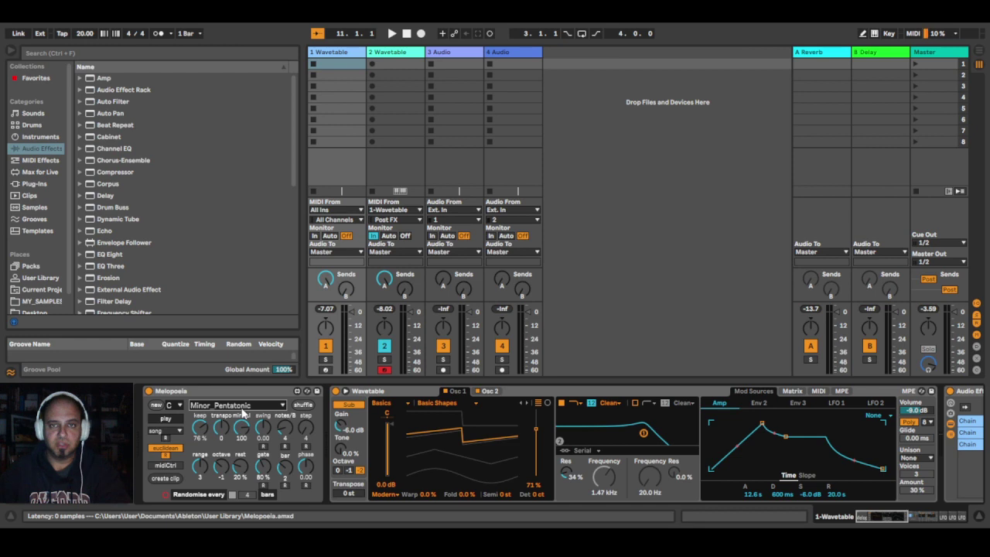
# Step: Try different Randomise every intervals in Melopoeia, including 128 and 8 bars, ending at 4 bars
pyautogui.click(234, 495)
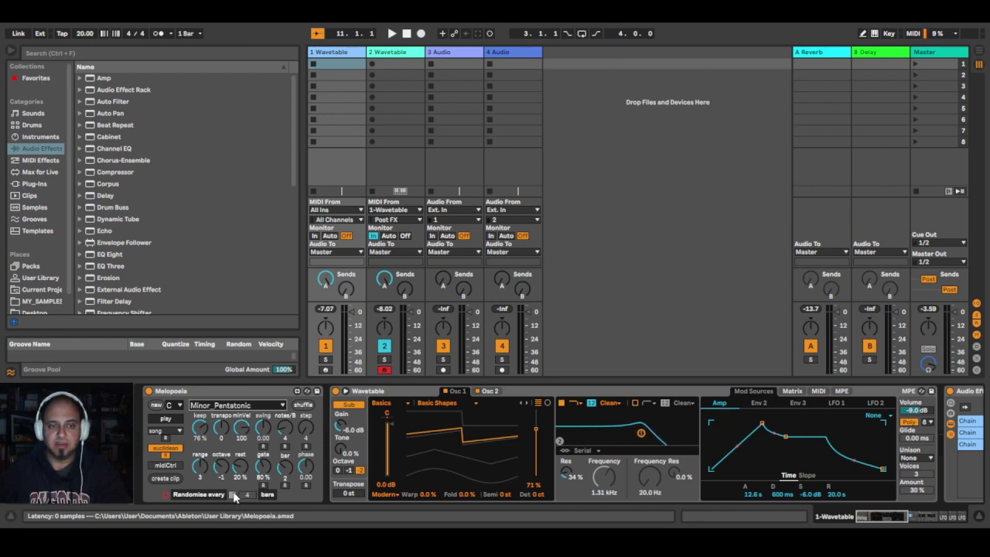
pyautogui.click(247, 495)
pyautogui.write('128')
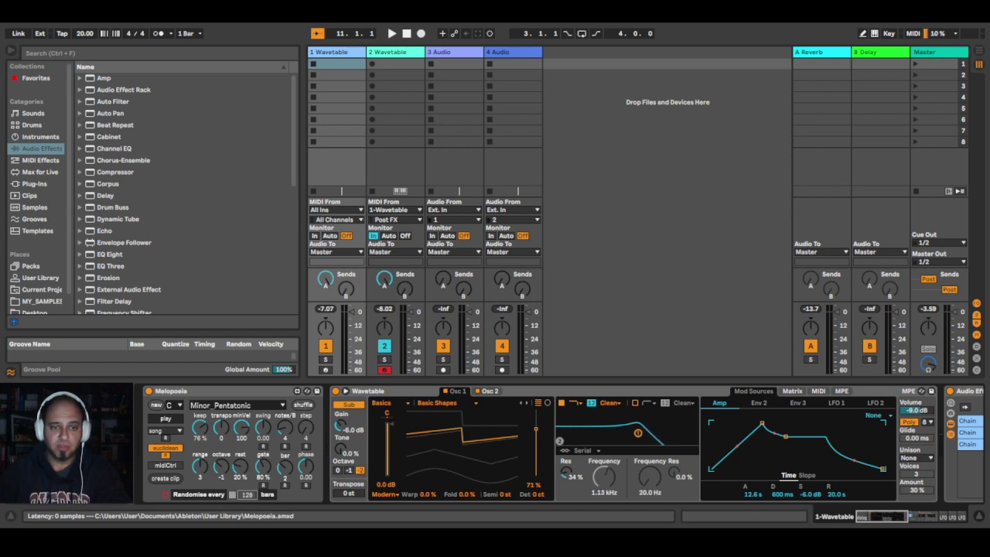
pyautogui.press('BackSpace')
pyautogui.press('BackSpace')
pyautogui.press('BackSpace')
pyautogui.write('21')
pyautogui.press('BackSpace')
pyautogui.press('BackSpace')
pyautogui.write('3')
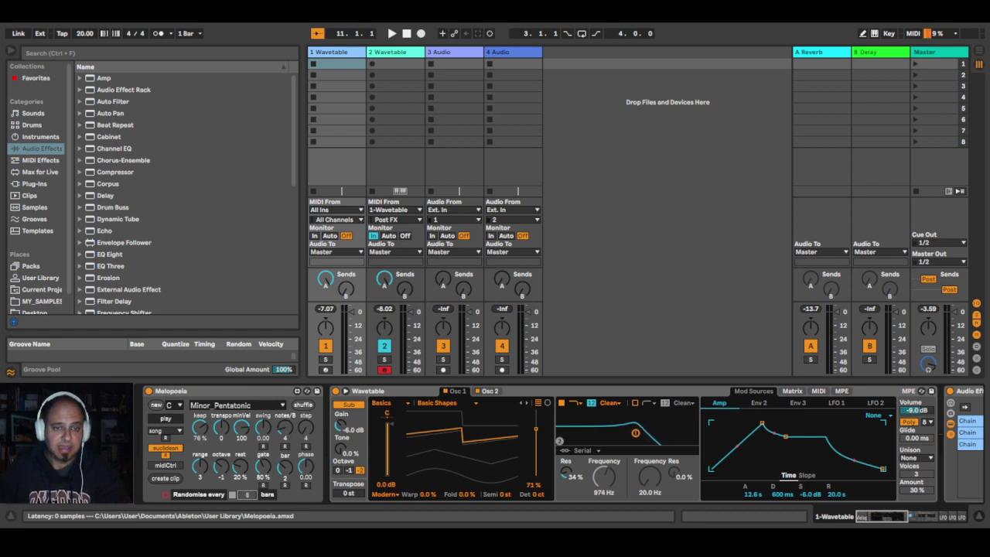
pyautogui.press('BackSpace')
pyautogui.write('5')
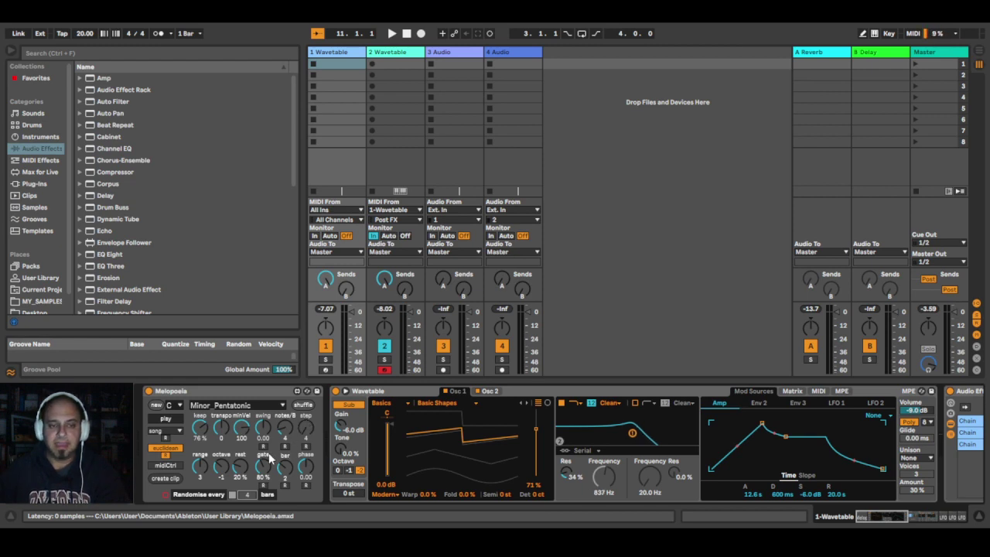
# Step: Enable the randomise options for swing, notes/B, step, gate, bar and phase in Melopoeia
pyautogui.click(263, 447)
pyautogui.click(283, 446)
pyautogui.click(305, 446)
pyautogui.click(263, 485)
pyautogui.click(284, 485)
pyautogui.click(306, 485)
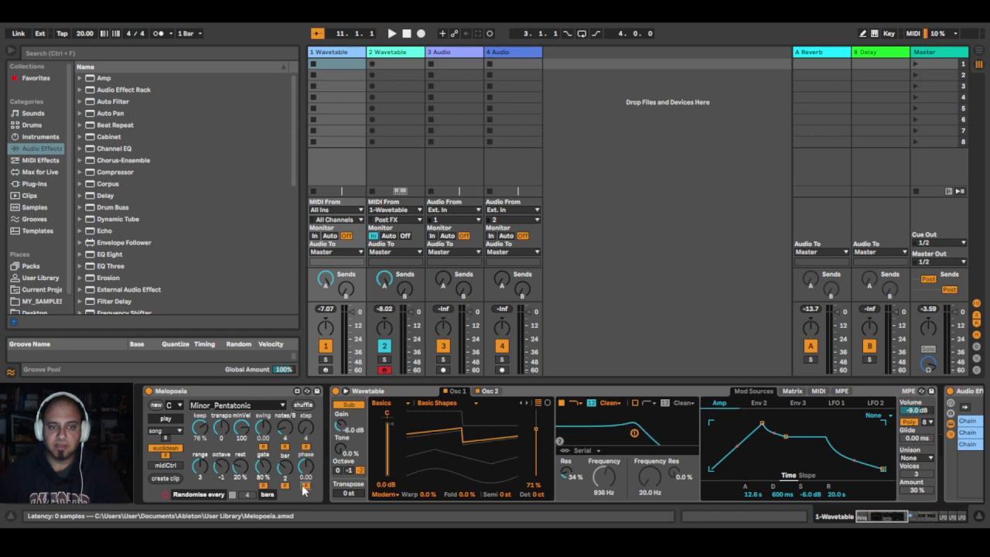
# Step: Disable the randomise options for gate, bar, phase, step and notes/B in Melopoeia
pyautogui.click(263, 484)
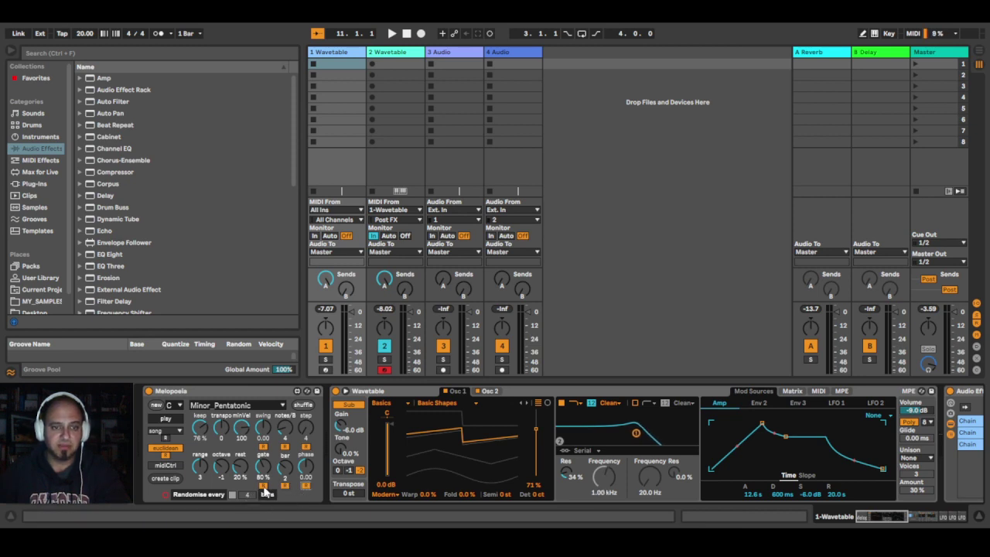
pyautogui.click(284, 485)
pyautogui.click(305, 485)
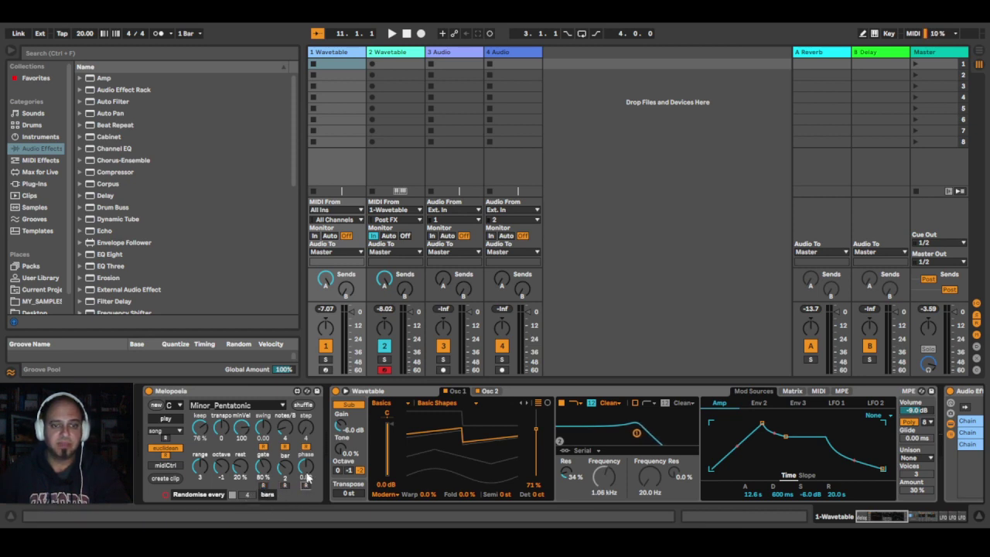
pyautogui.click(305, 446)
pyautogui.click(284, 447)
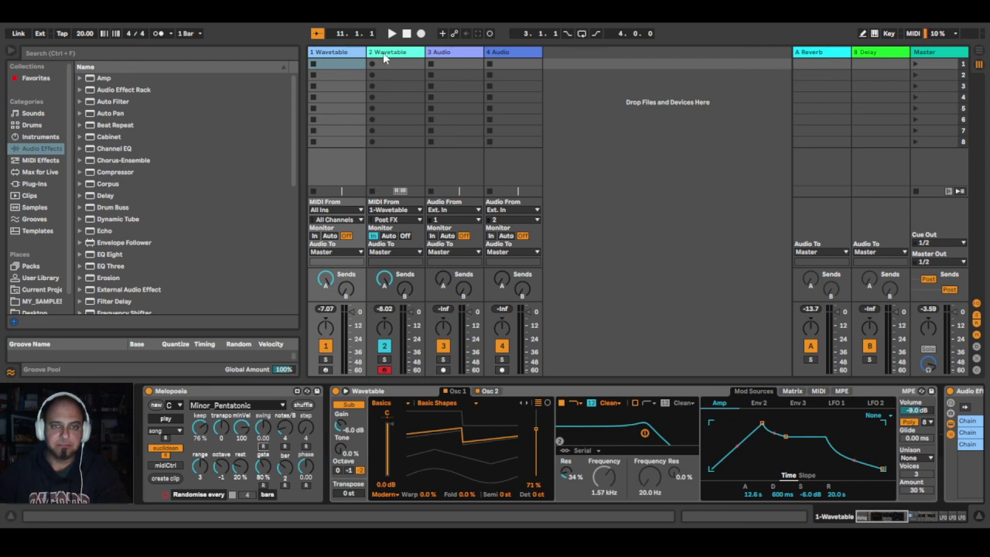
# Step: Compare the device chains and MIDI input routing of the 1 Wavetable and 2 Wavetable tracks
pyautogui.click(384, 53)
pyautogui.click(333, 53)
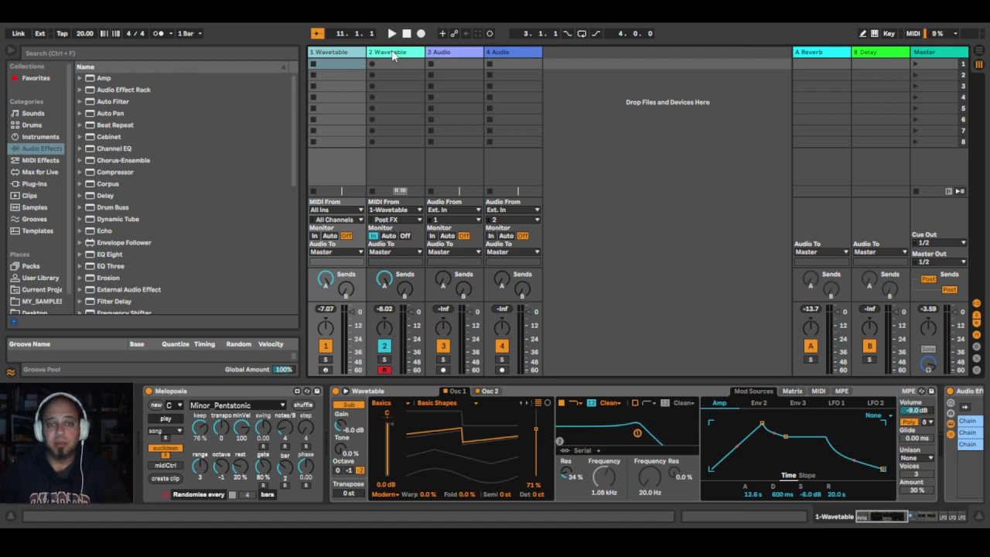
pyautogui.click(389, 52)
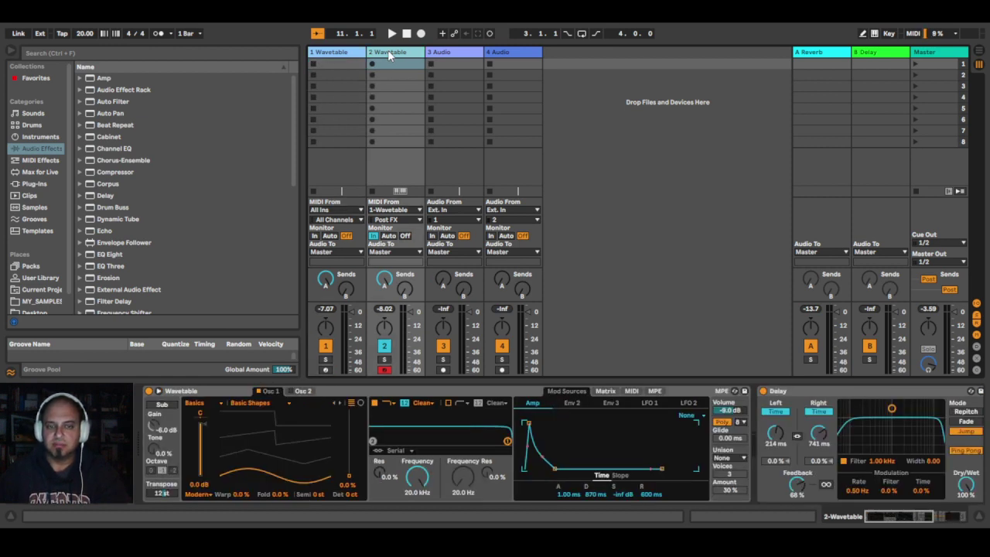
pyautogui.moveTo(908, 515); pyautogui.dragTo(852, 523)
pyautogui.click(336, 51)
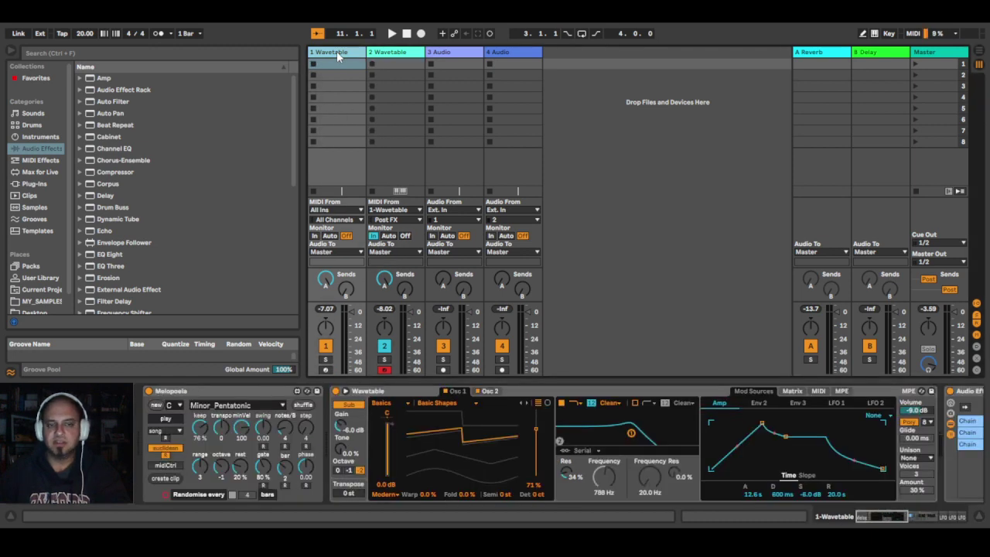
pyautogui.click(382, 55)
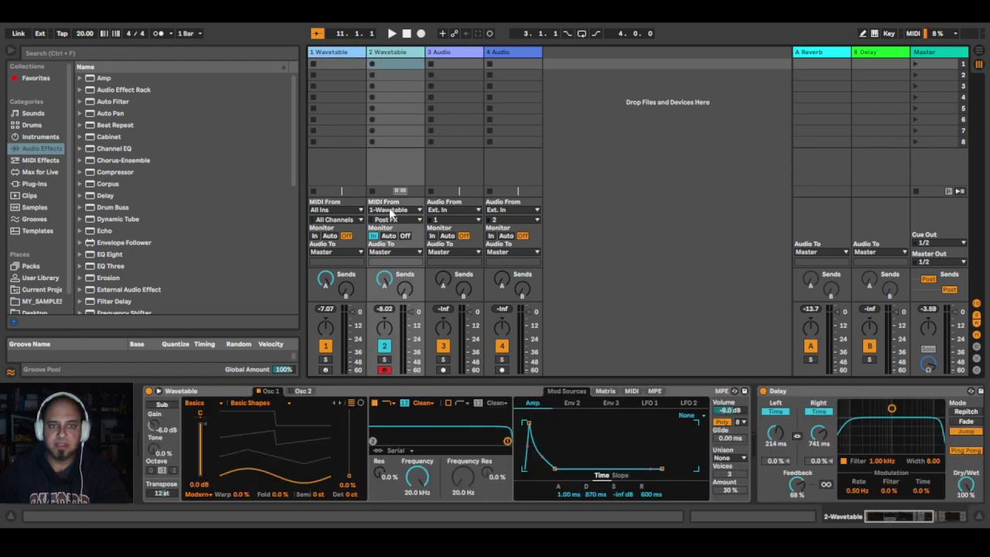
pyautogui.click(331, 52)
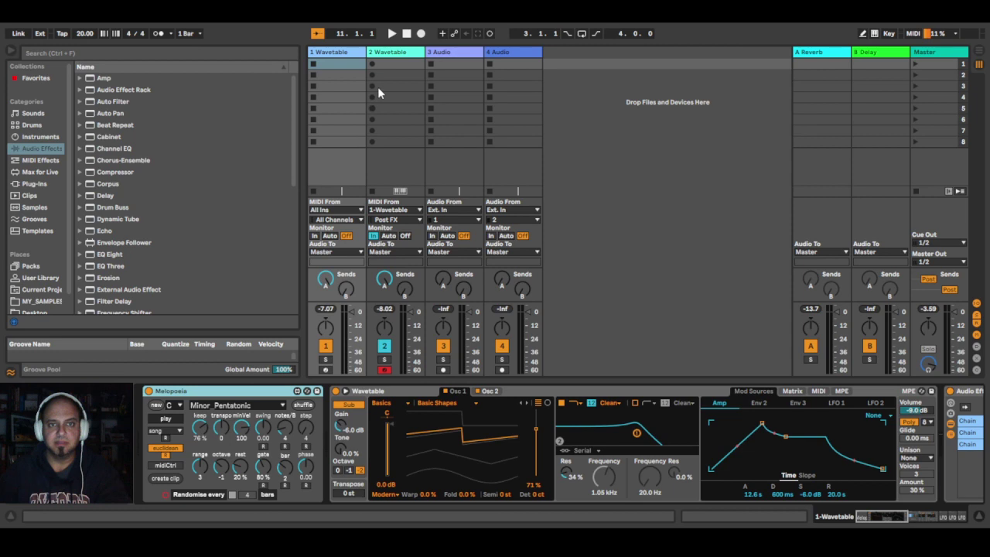
pyautogui.click(386, 54)
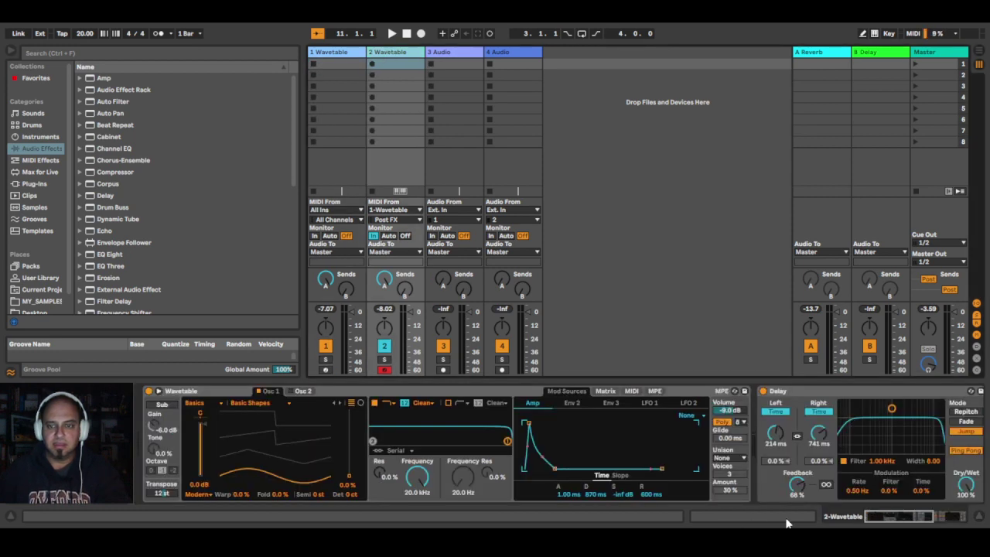
pyautogui.click(335, 54)
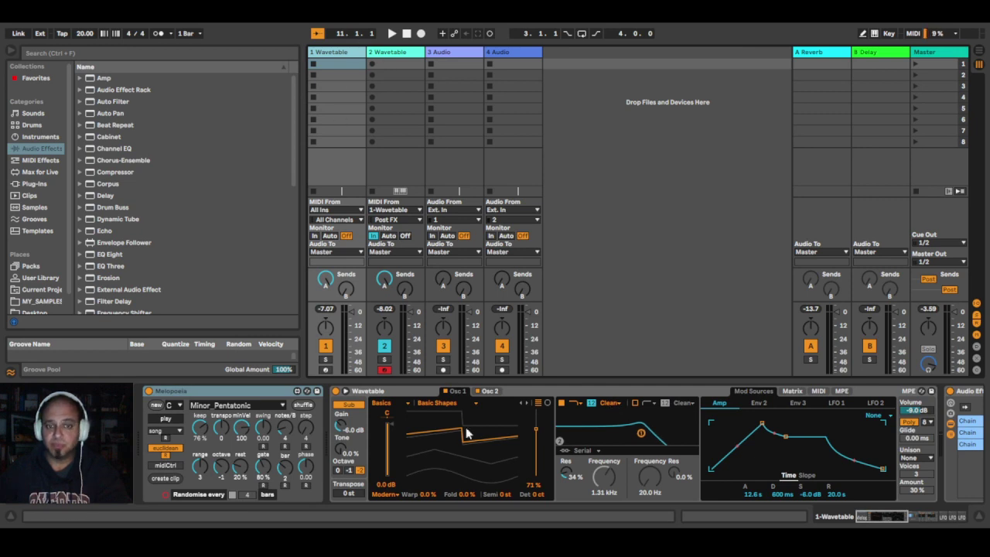
# Step: Examine the Reverb settings in each of the three chains of the 1 Wavetable track's Audio Effect Rack
pyautogui.click(754, 501)
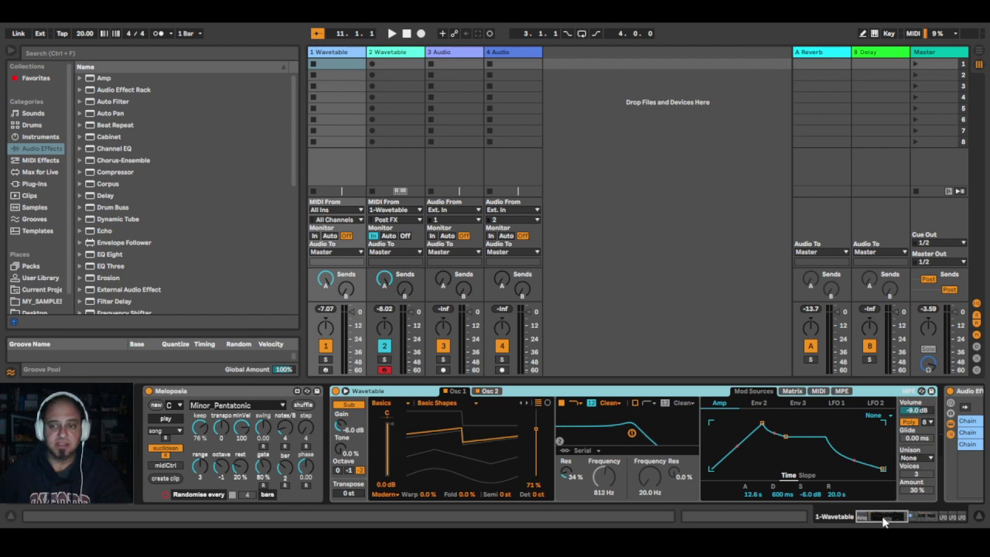
pyautogui.moveTo(885, 520); pyautogui.dragTo(918, 508)
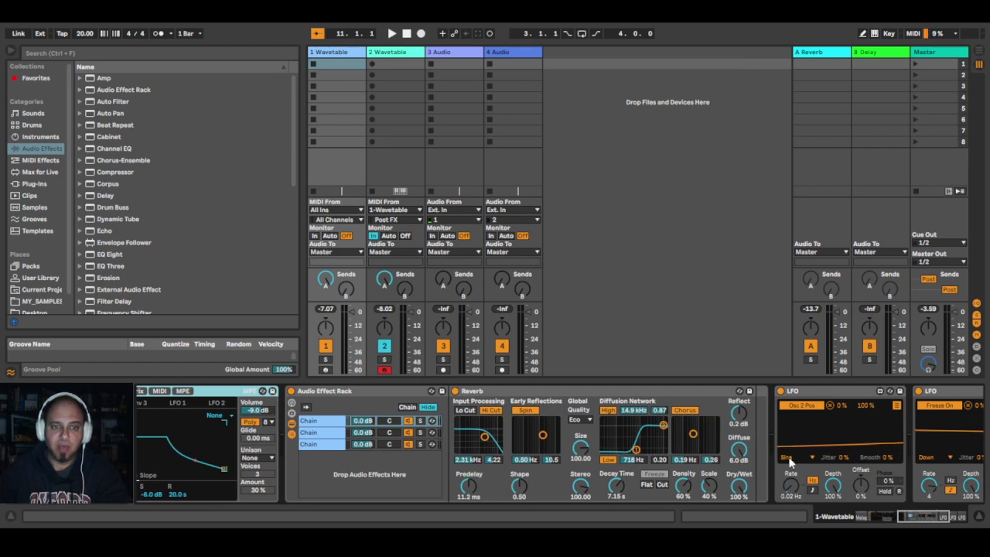
pyautogui.click(349, 391)
pyautogui.click(322, 422)
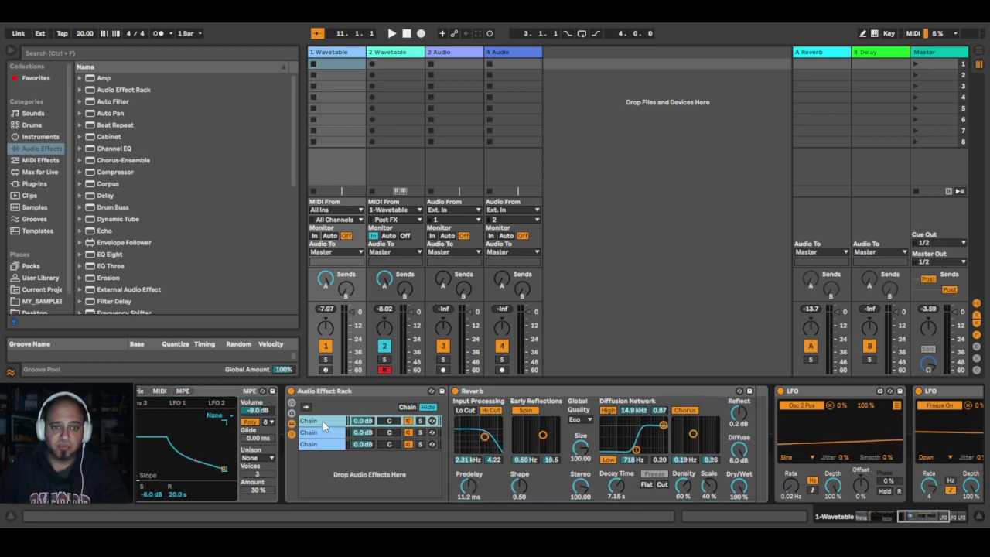
pyautogui.click(327, 432)
pyautogui.click(328, 444)
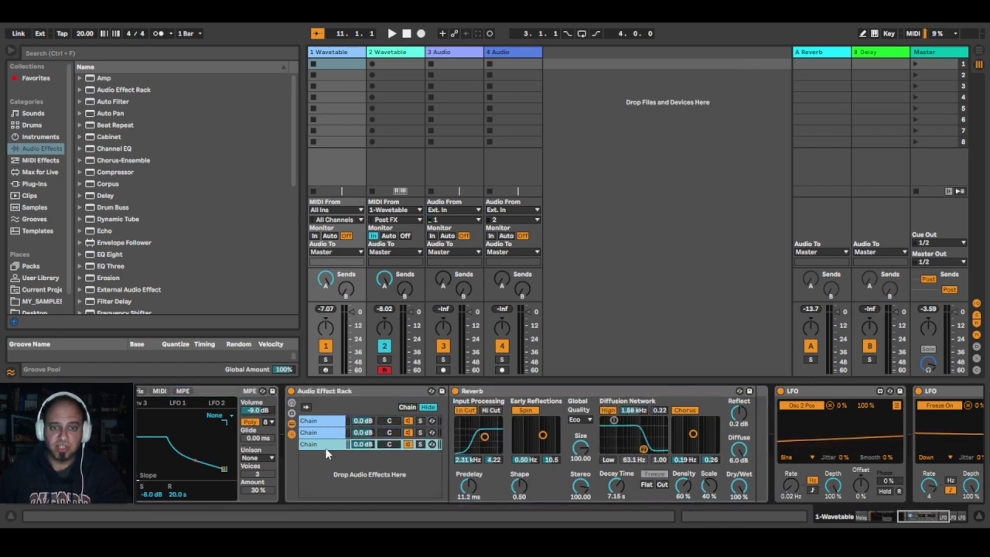
pyautogui.click(325, 431)
pyautogui.click(326, 419)
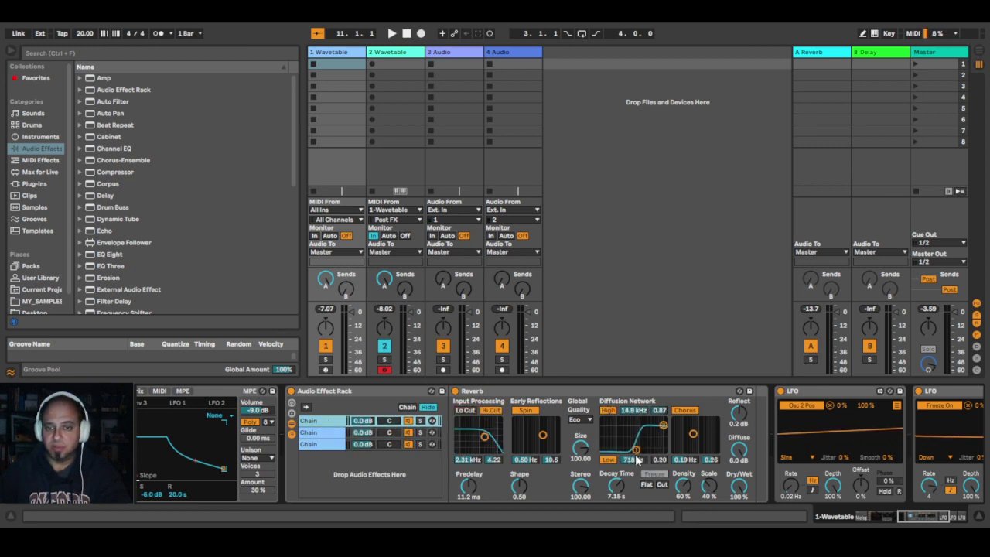
pyautogui.click(323, 433)
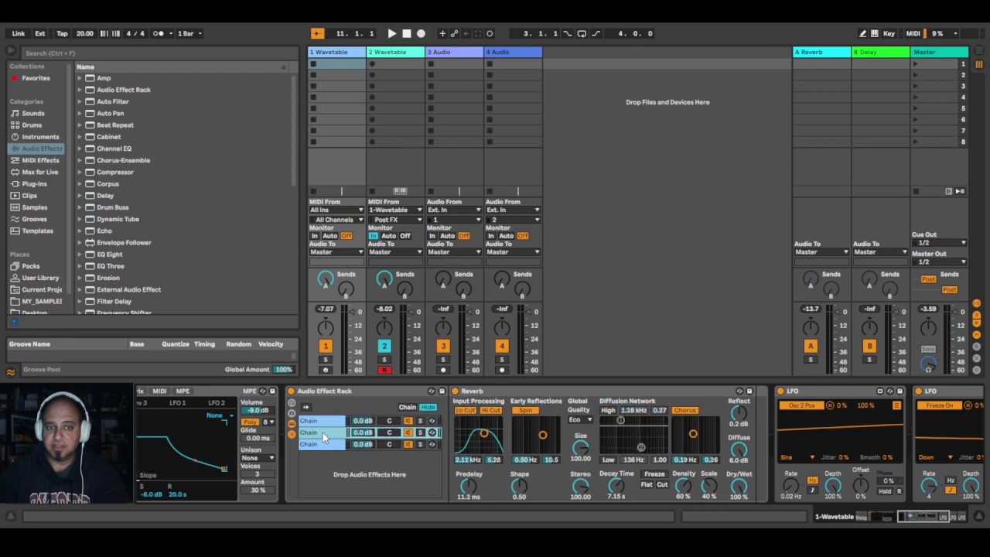
# Step: Compare the input filter, diffusion and Freeze settings of the Reverb across the rack's three chains
pyautogui.click(329, 418)
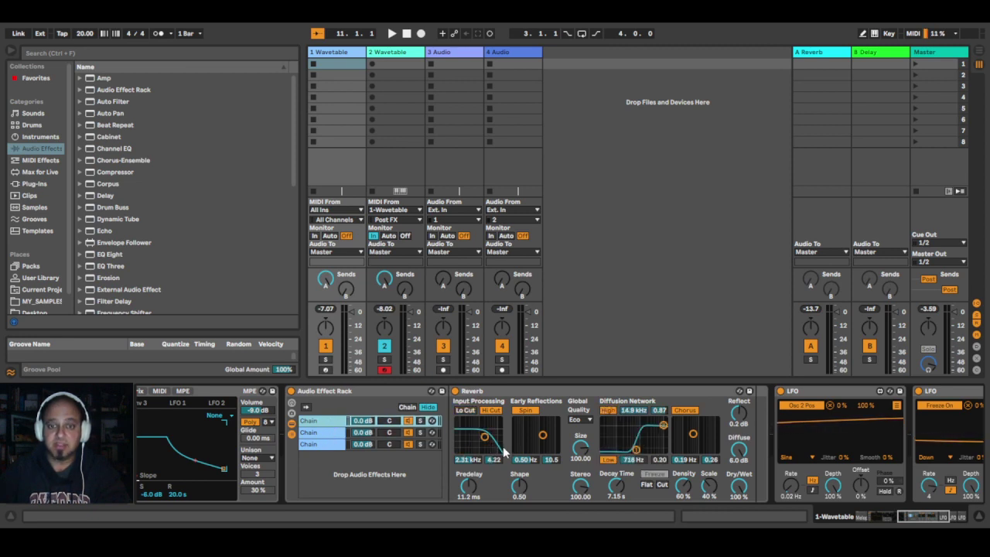
pyautogui.press('Down')
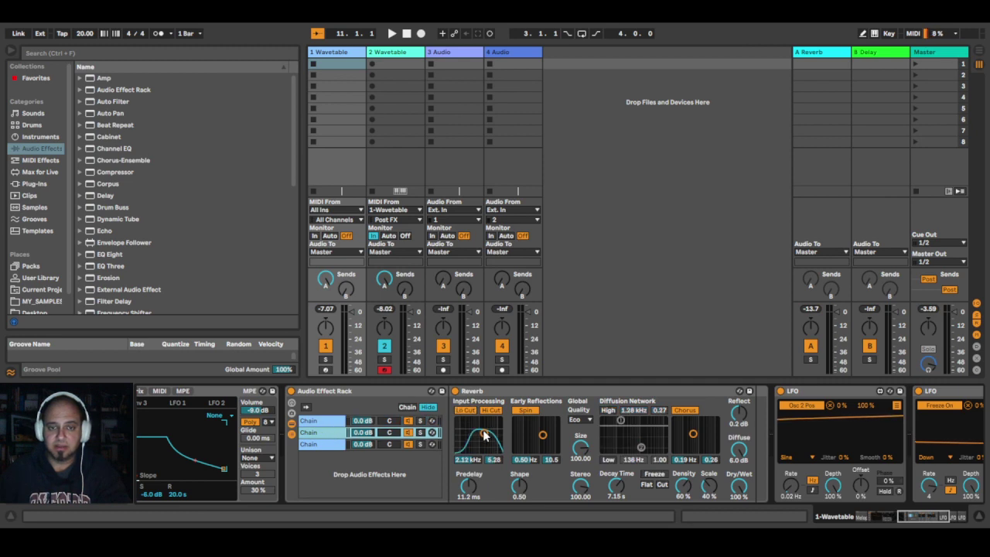
pyautogui.press('Down')
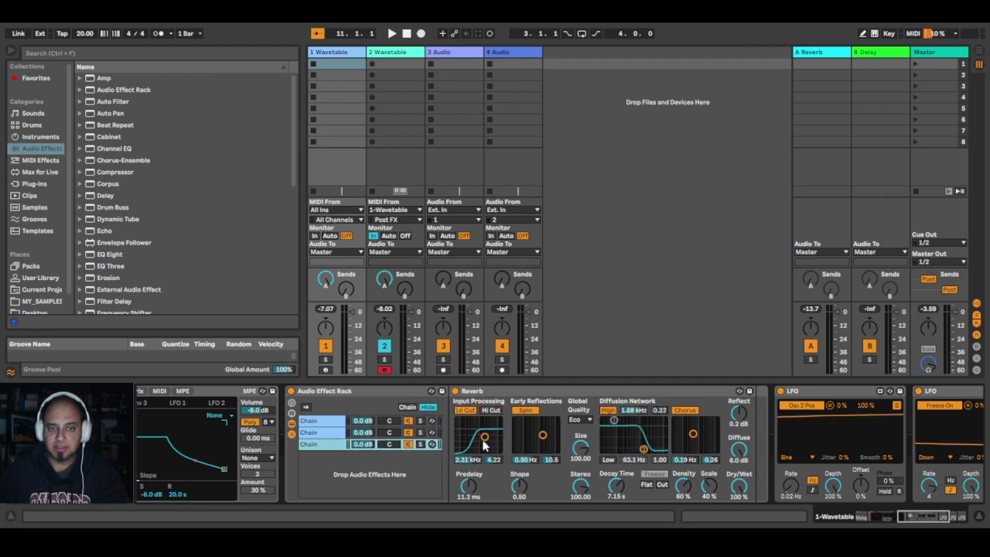
pyautogui.click(326, 433)
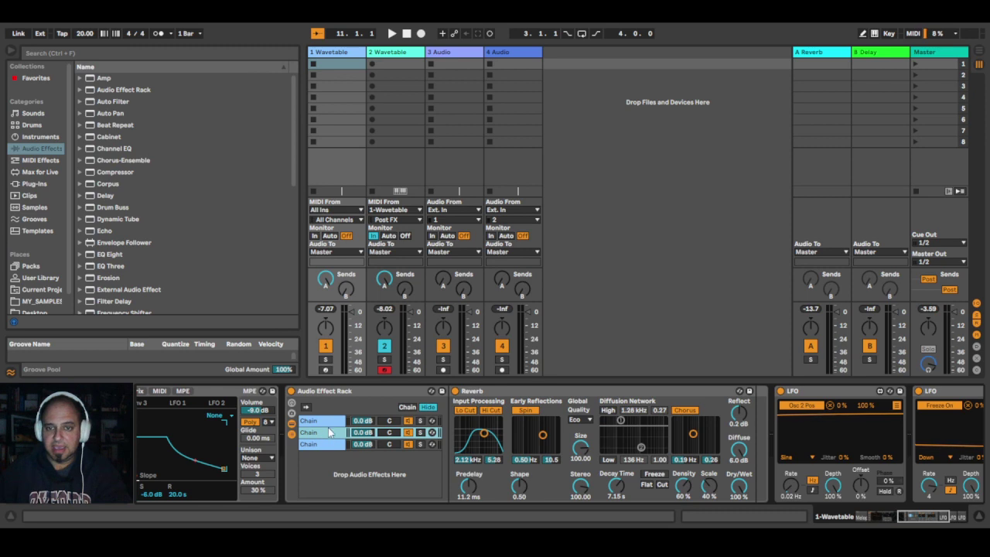
pyautogui.click(329, 418)
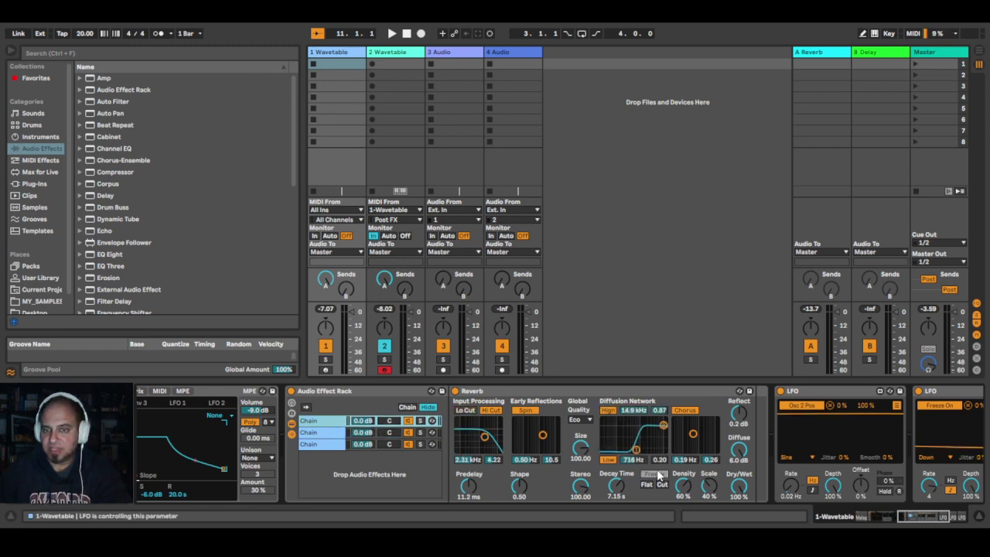
# Step: Examine the three LFOs on the 1 Wavetable track, one mapped to Osc 2 Pos and two to Freeze On
pyautogui.click(924, 523)
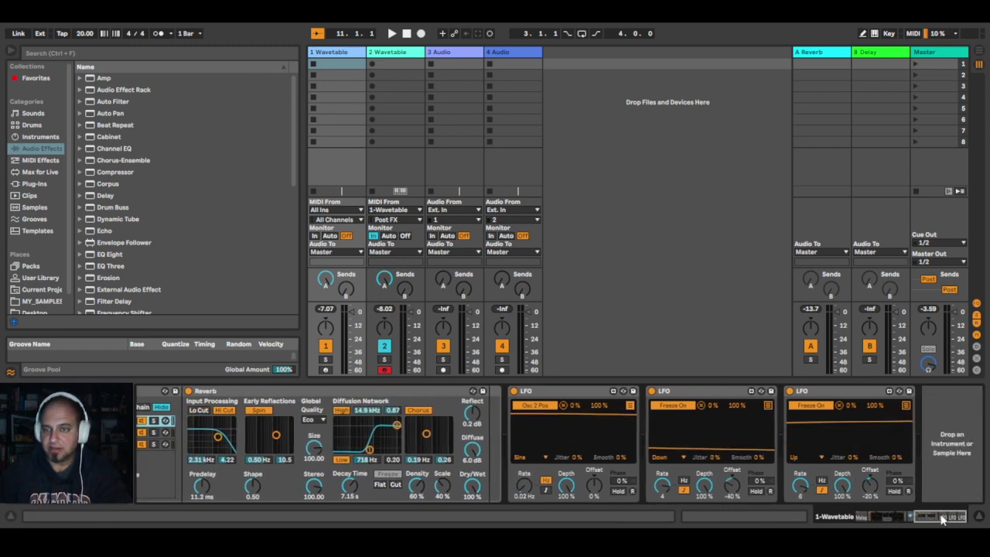
pyautogui.click(685, 395)
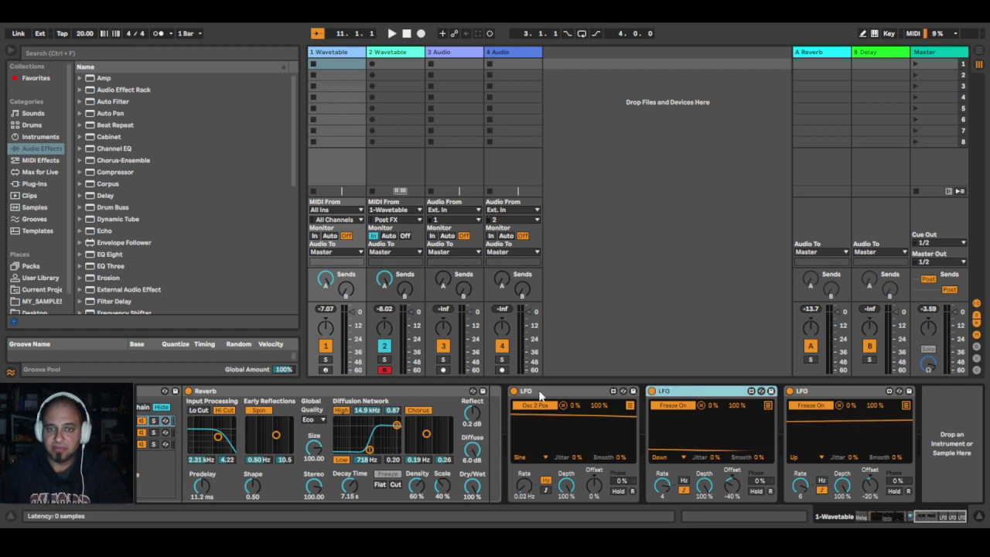
pyautogui.click(541, 390)
pyautogui.click(695, 396)
pyautogui.moveTo(941, 524); pyautogui.dragTo(902, 524)
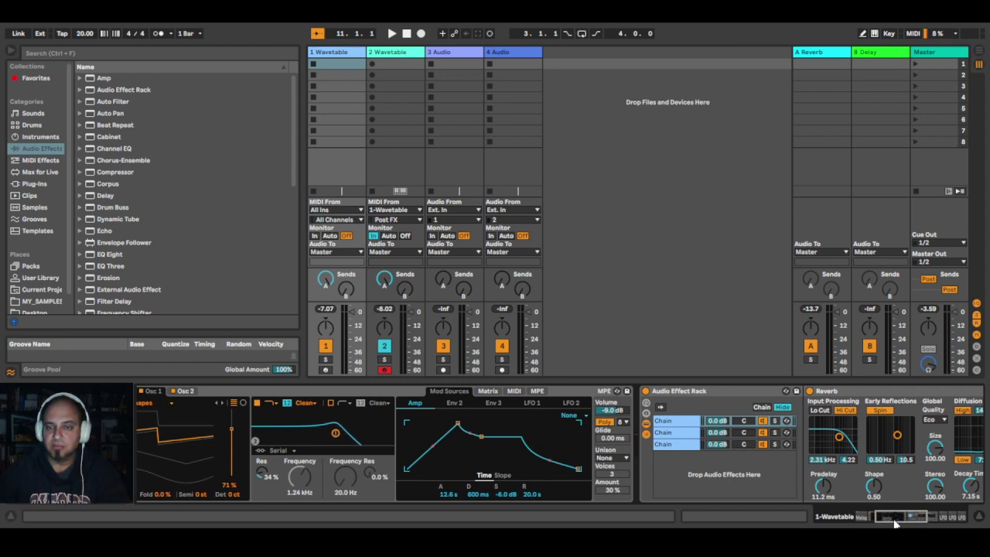
pyautogui.moveTo(887, 522); pyautogui.dragTo(925, 522)
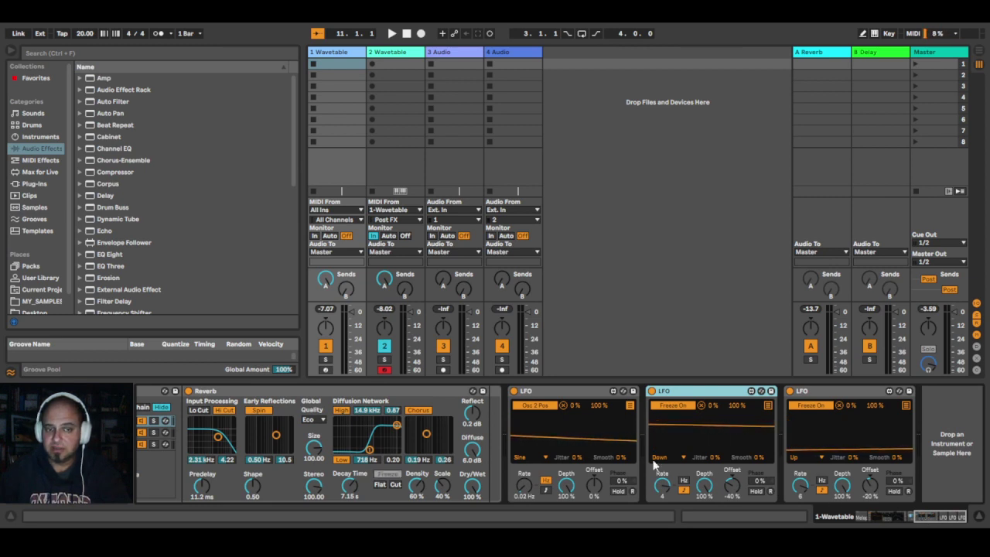
pyautogui.click(895, 524)
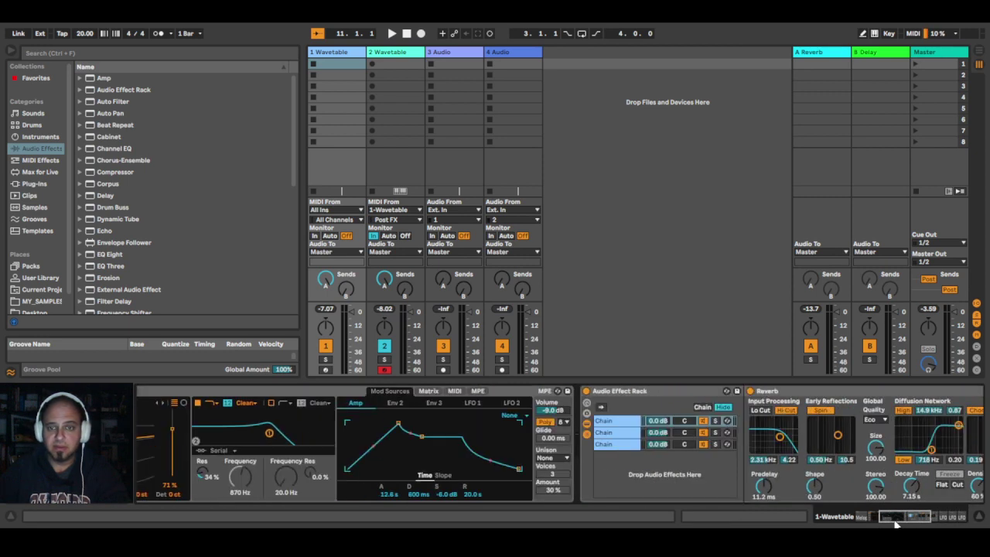
# Step: Mute the 2 Wavetable track and start playback to hear the 1 Wavetable track alone with Melopoeia running
pyautogui.moveTo(895, 524); pyautogui.dragTo(867, 525)
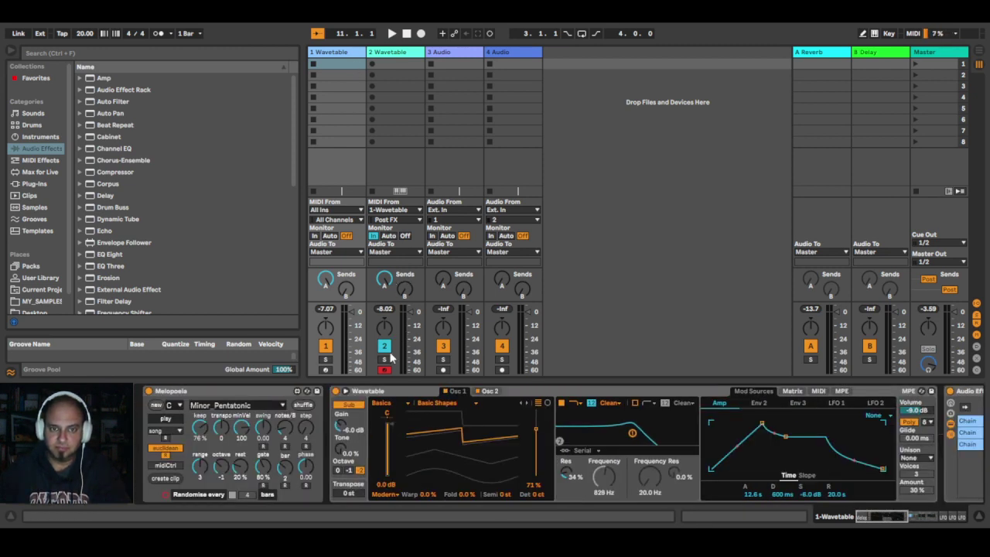
pyautogui.click(391, 33)
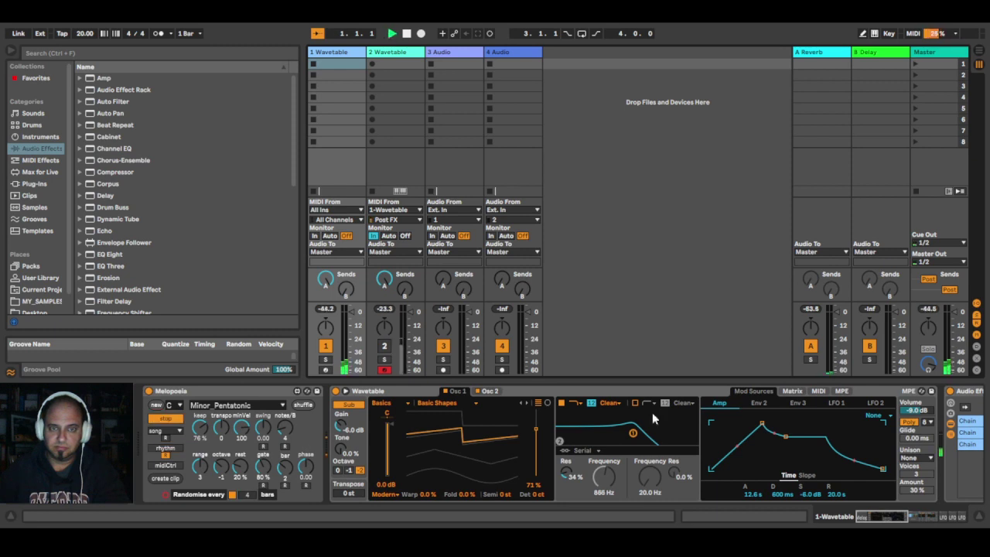
pyautogui.click(879, 516)
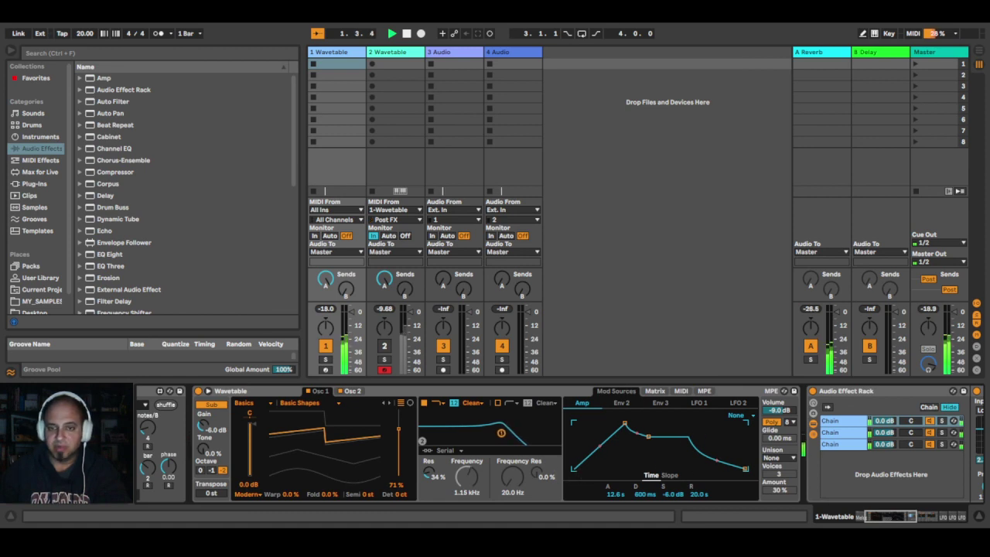
pyautogui.moveTo(888, 519); pyautogui.dragTo(840, 517)
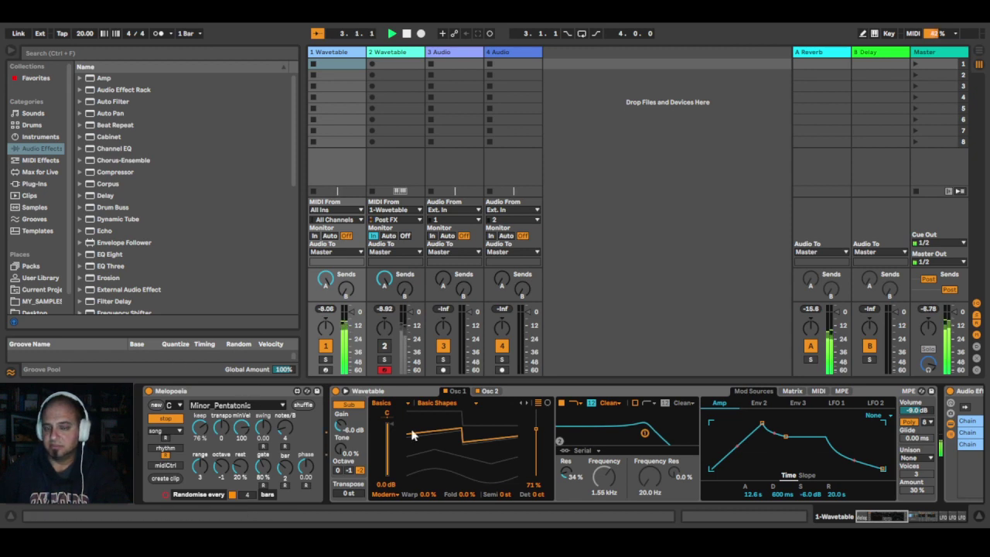
# Step: Bypass the 1 Wavetable track's Audio Effect Rack during playback and re-enable it to compare the sound with and without reverb
pyautogui.moveTo(888, 518); pyautogui.dragTo(911, 519)
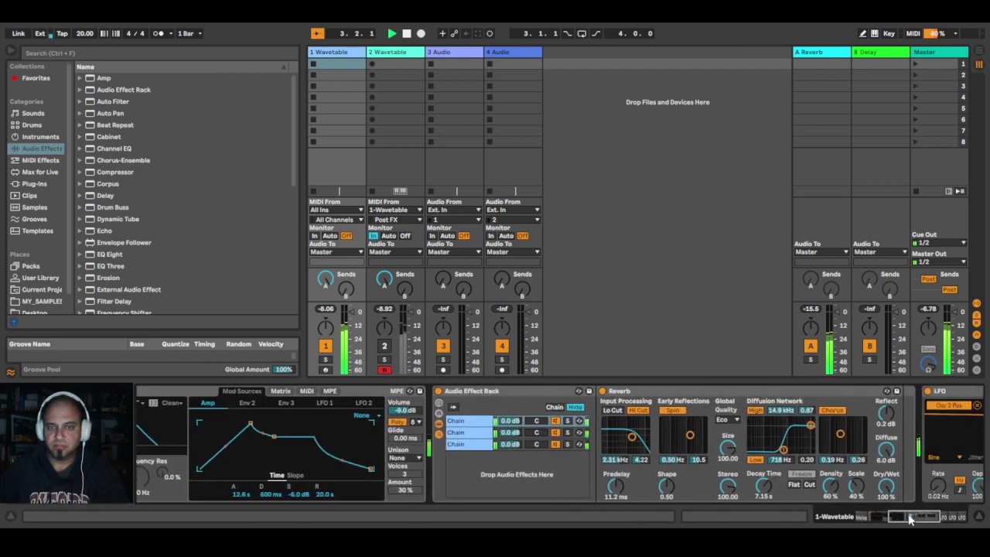
pyautogui.click(437, 391)
pyautogui.moveTo(897, 516)
pyautogui.mouseDown()
pyautogui.moveTo(917, 518)
pyautogui.moveTo(880, 524)
pyautogui.mouseUp()
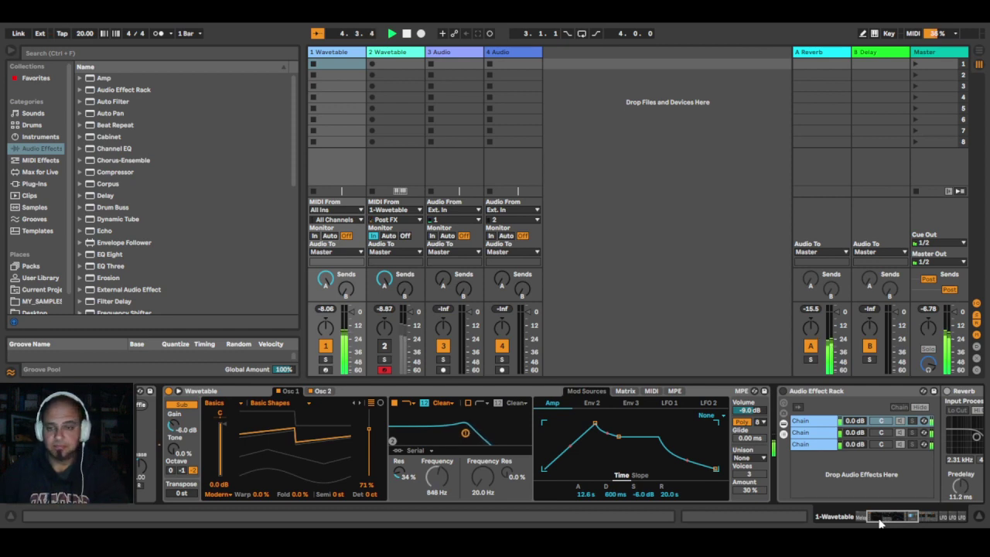
pyautogui.moveTo(879, 524); pyautogui.dragTo(914, 525)
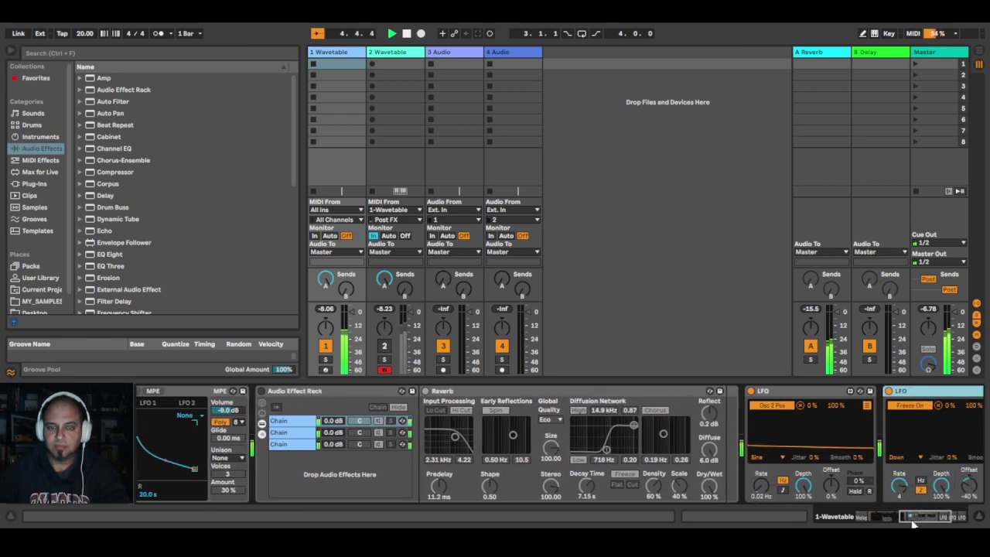
pyautogui.click(261, 392)
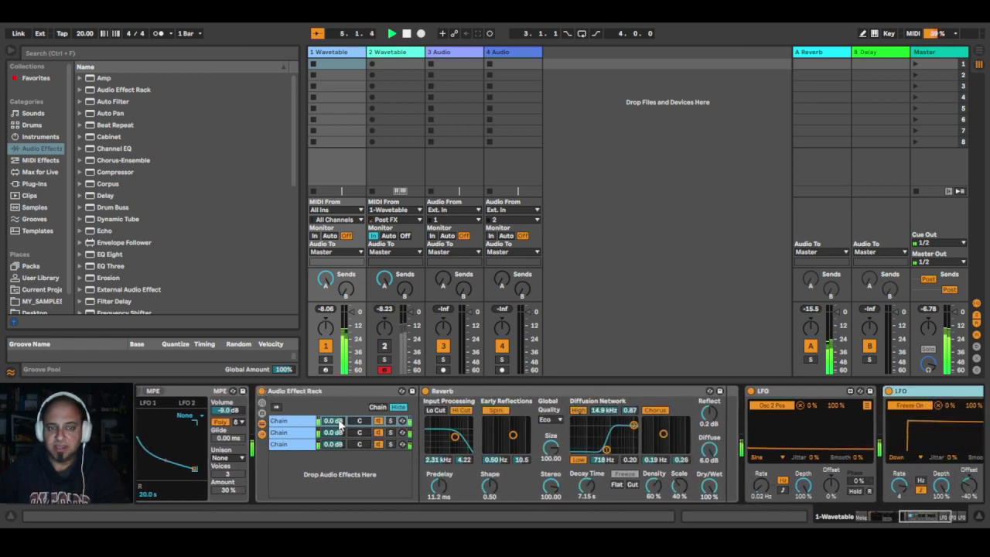
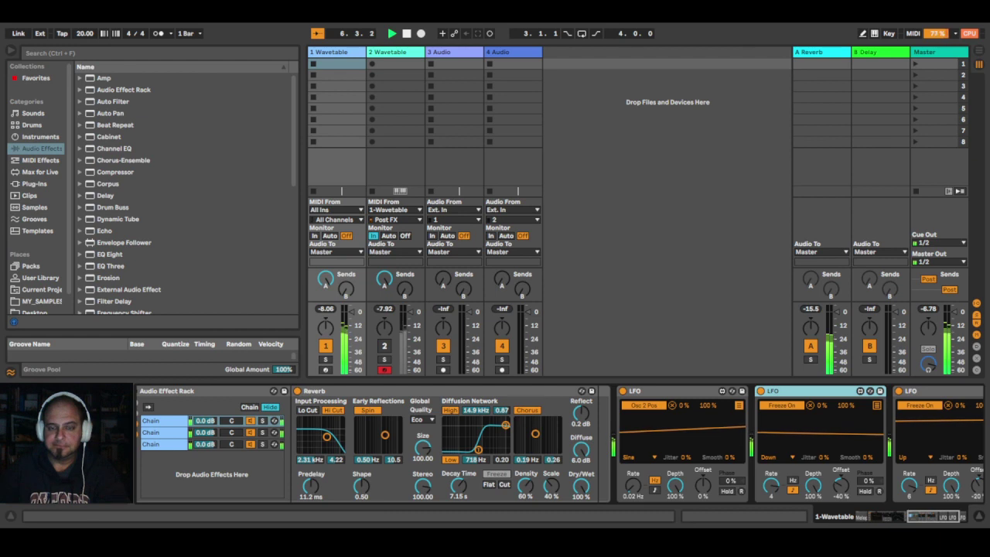
# Step: Mute all three reverb chains in the Audio Effect Rack, and reactivate them one at a time in the order third, first, second
pyautogui.moveTo(911, 518); pyautogui.dragTo(900, 517)
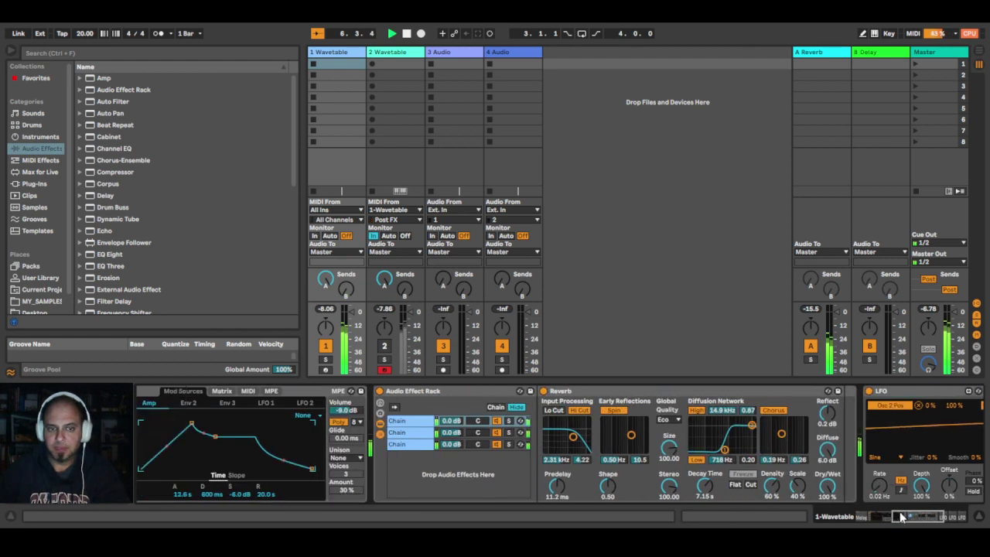
pyautogui.click(499, 433)
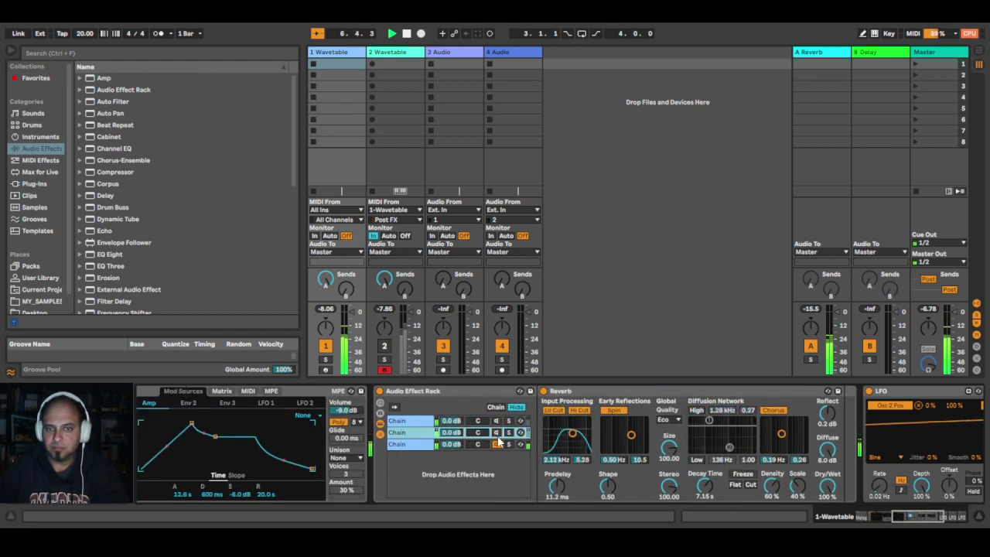
pyautogui.click(498, 444)
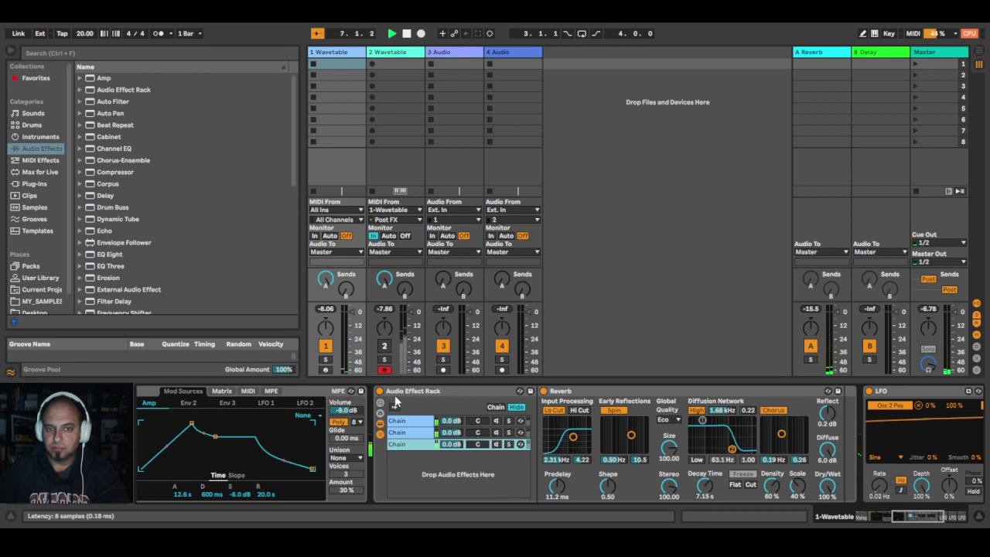
pyautogui.click(496, 444)
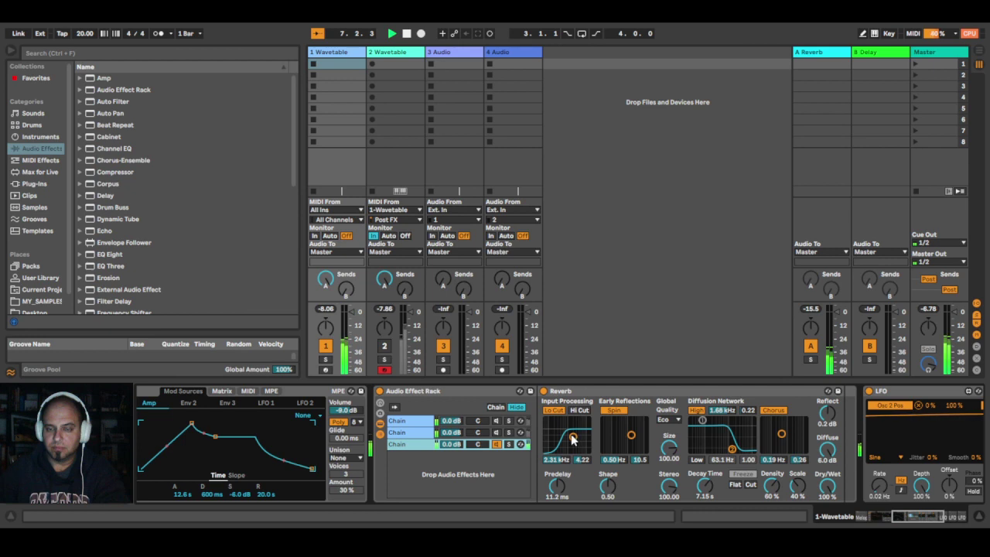
pyautogui.click(496, 421)
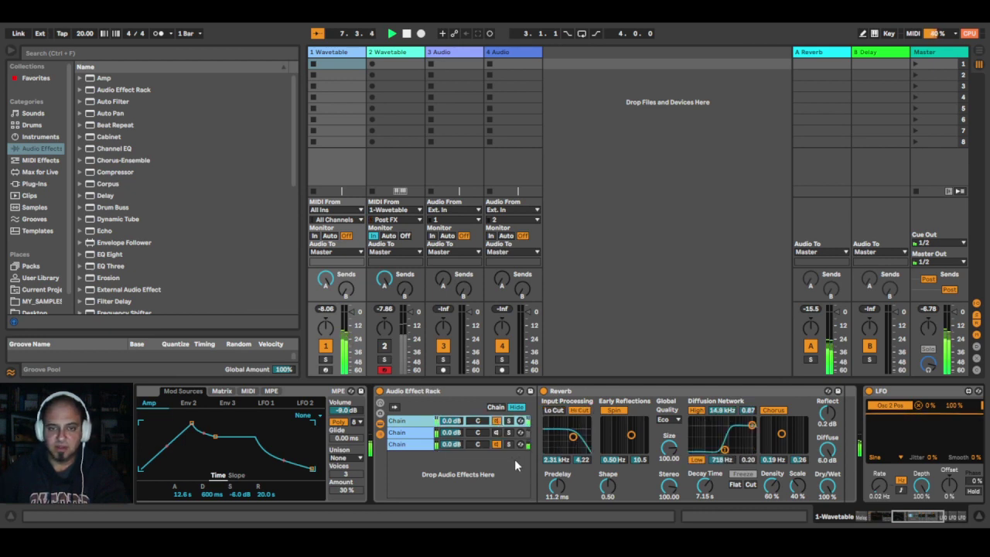
pyautogui.click(499, 434)
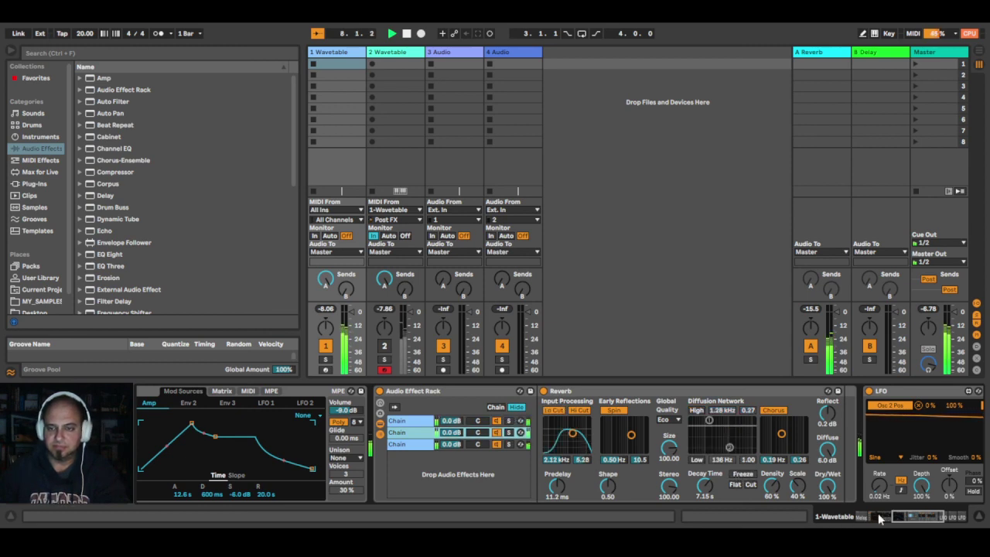
# Step: Examine how the Osc 2 Pos LFO moves oscillator 2's wavetable position and the filter frequency in Wavetable
pyautogui.moveTo(901, 520); pyautogui.dragTo(922, 519)
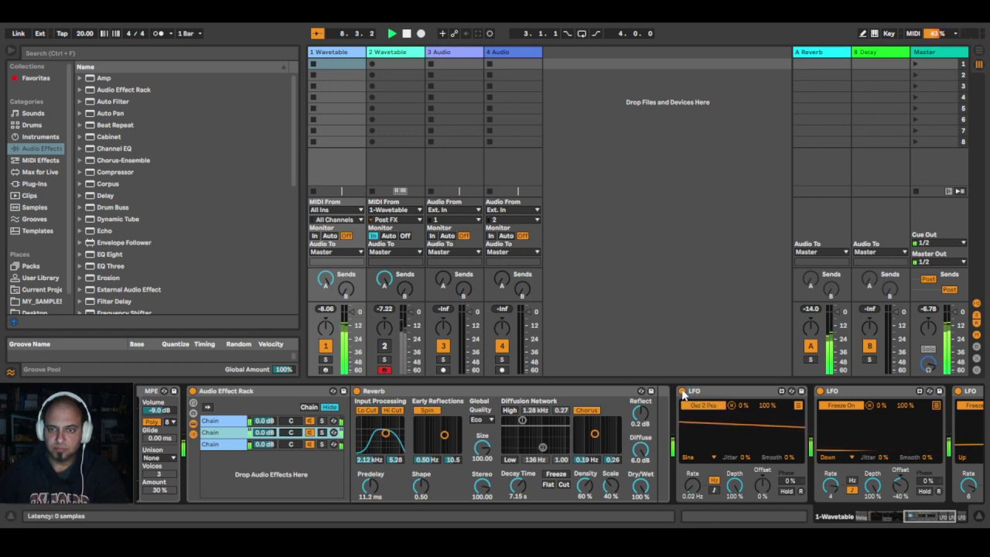
pyautogui.moveTo(917, 519); pyautogui.dragTo(929, 520)
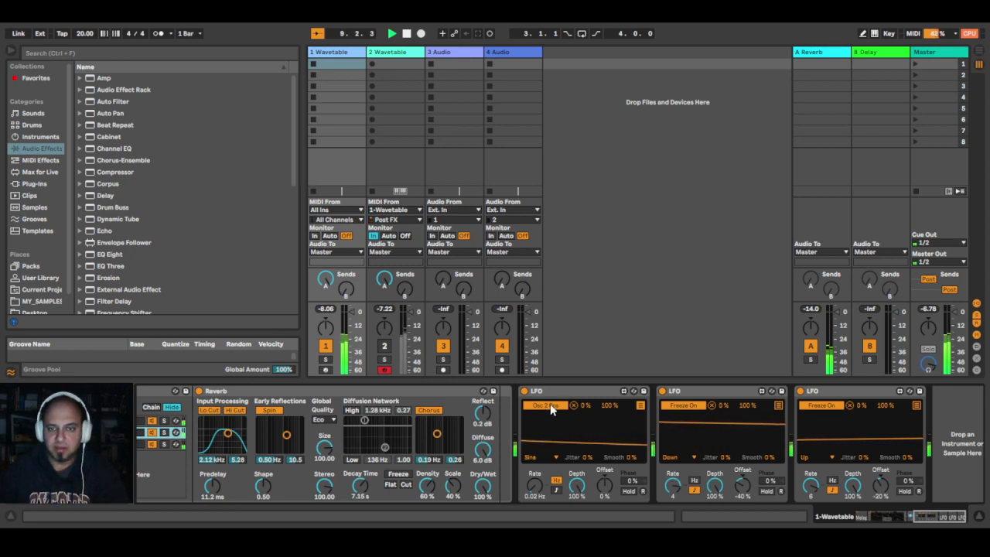
pyautogui.moveTo(942, 512); pyautogui.dragTo(879, 518)
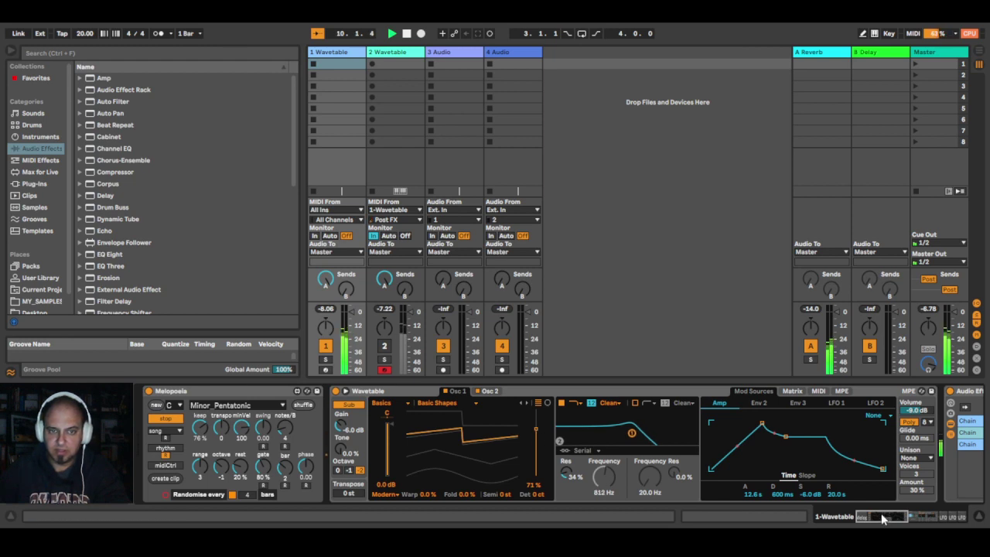
pyautogui.click(489, 391)
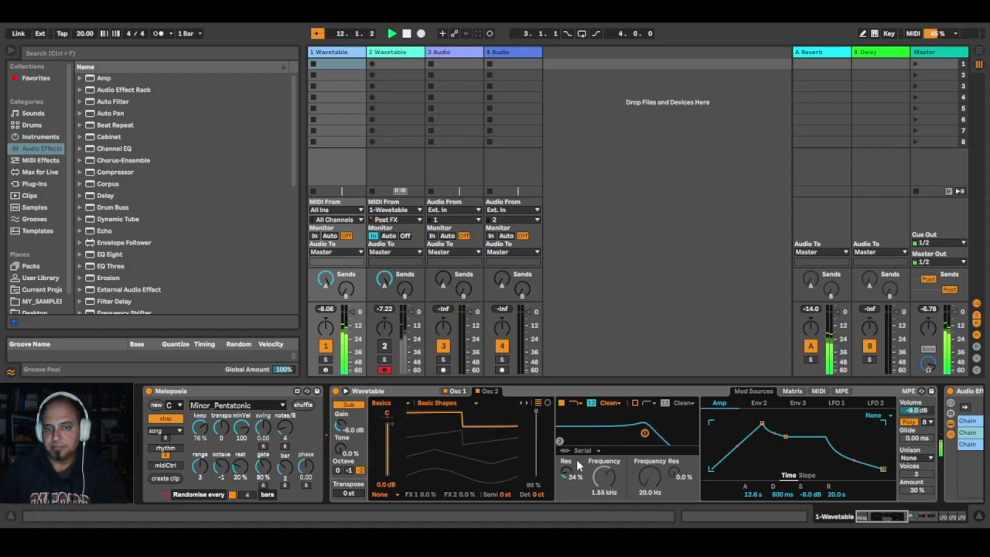
pyautogui.moveTo(877, 520)
pyautogui.mouseDown()
pyautogui.moveTo(924, 520)
pyautogui.moveTo(879, 520)
pyautogui.mouseUp()
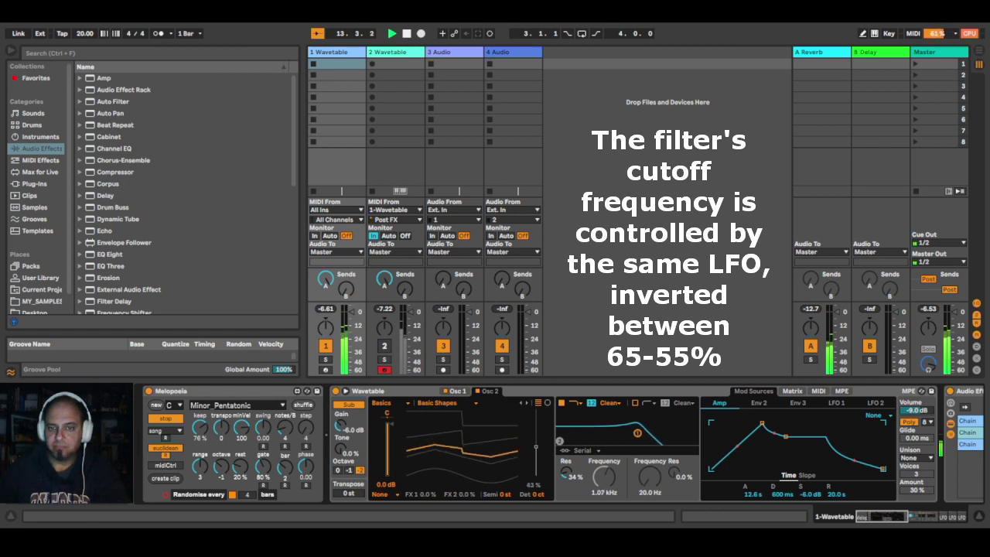
# Step: Examine the two Freeze On LFOs and the Freeze controls they modulate in the first and third chains' Reverbs
pyautogui.click(929, 523)
pyautogui.click(929, 524)
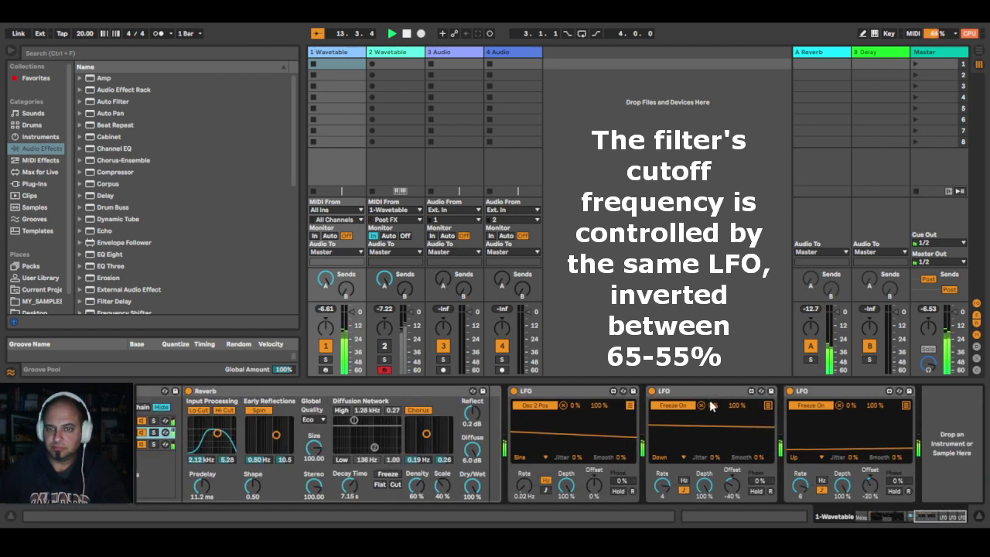
pyautogui.click(854, 409)
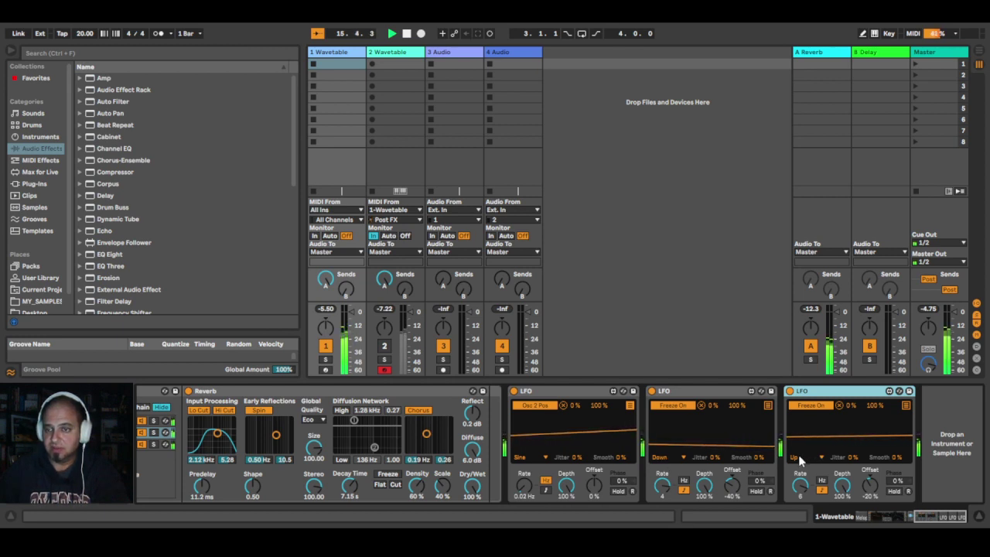
pyautogui.moveTo(939, 518)
pyautogui.mouseDown()
pyautogui.moveTo(913, 524)
pyautogui.moveTo(932, 524)
pyautogui.mouseUp()
pyautogui.hscroll(-5, 739, 469)
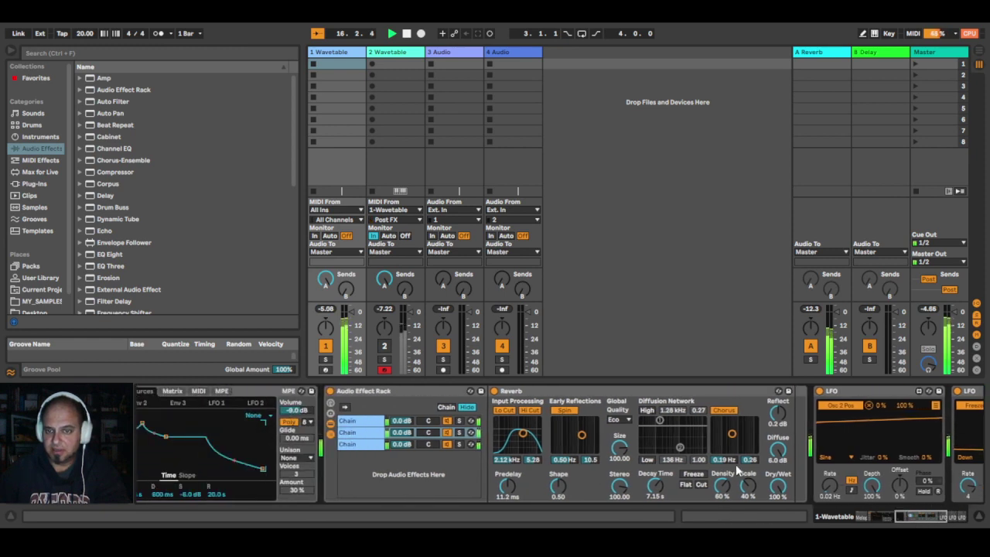
pyautogui.click(360, 445)
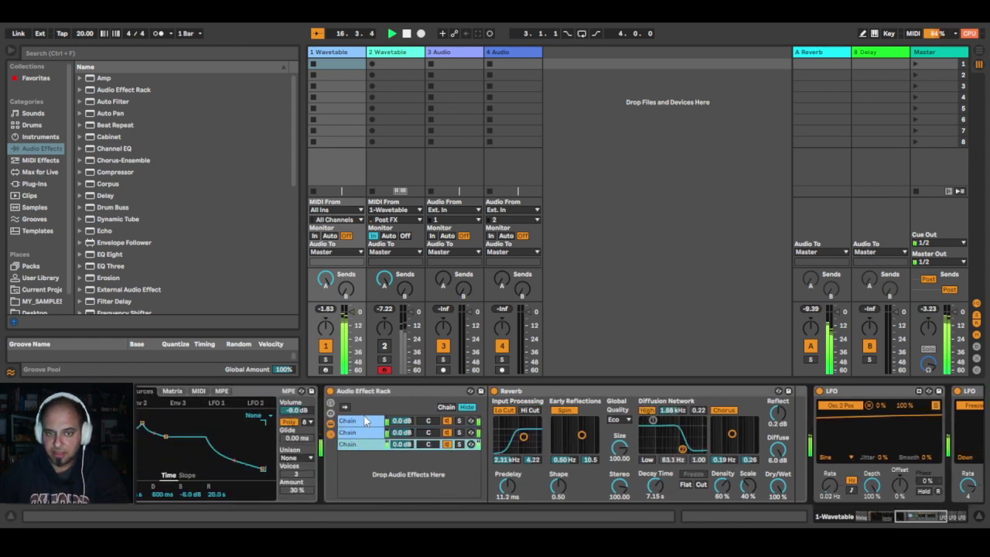
pyautogui.click(361, 419)
pyautogui.click(356, 445)
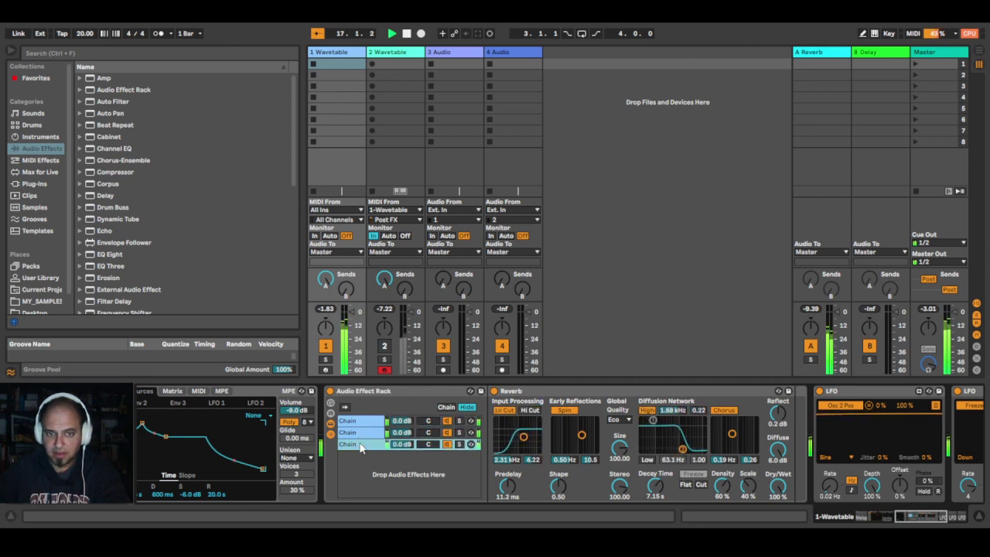
# Step: Compare the Reverb settings and Freeze controls of the first and third chains, and view the LFOs following them
pyautogui.click(368, 420)
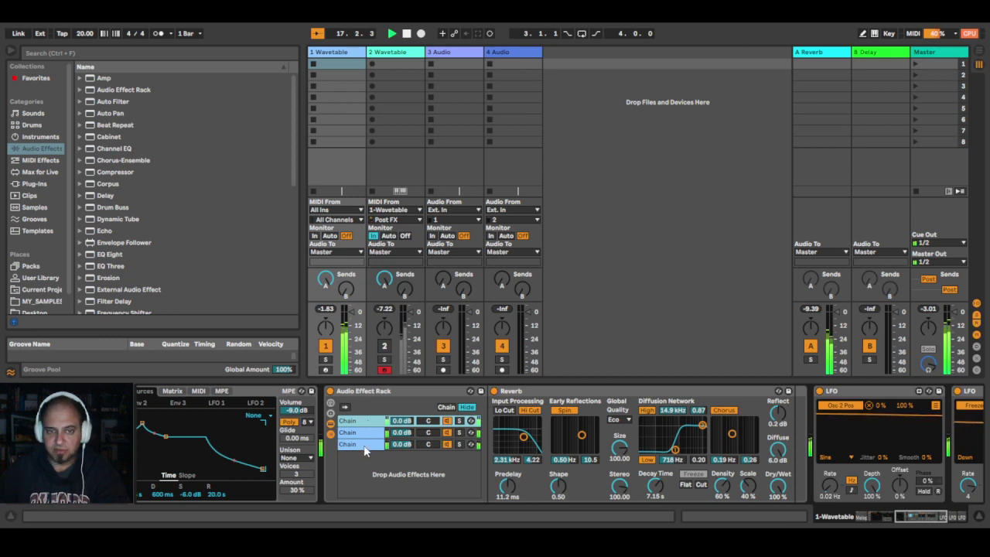
pyautogui.click(365, 446)
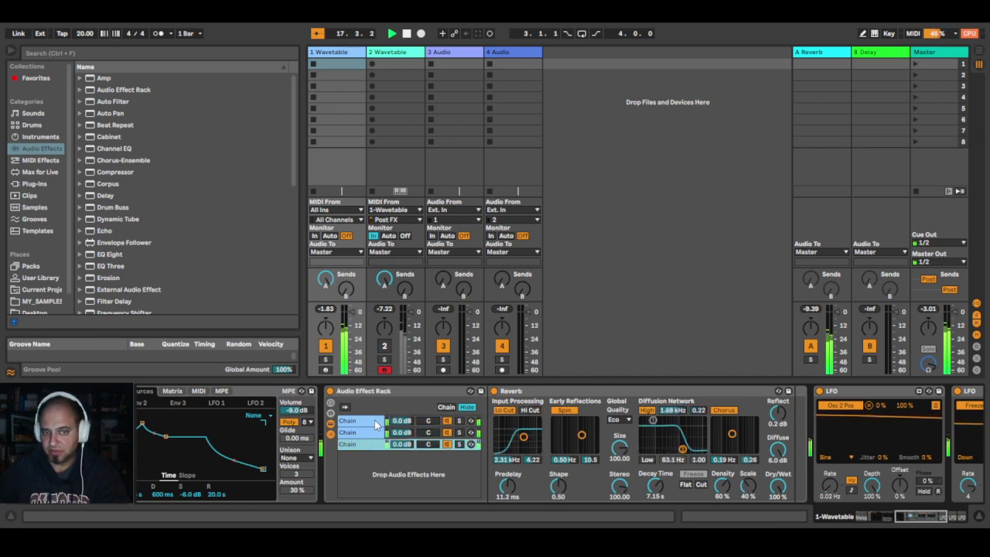
pyautogui.click(374, 421)
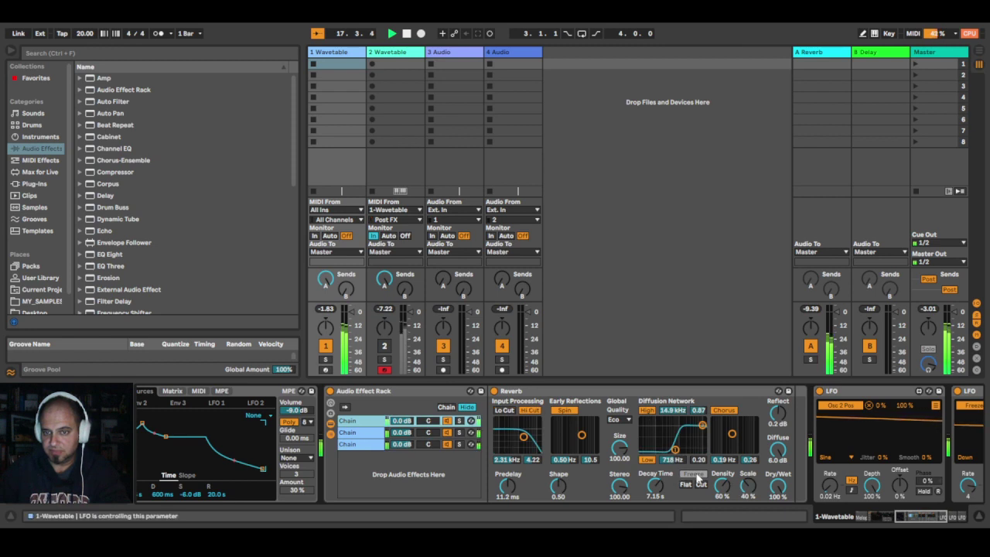
pyautogui.click(364, 446)
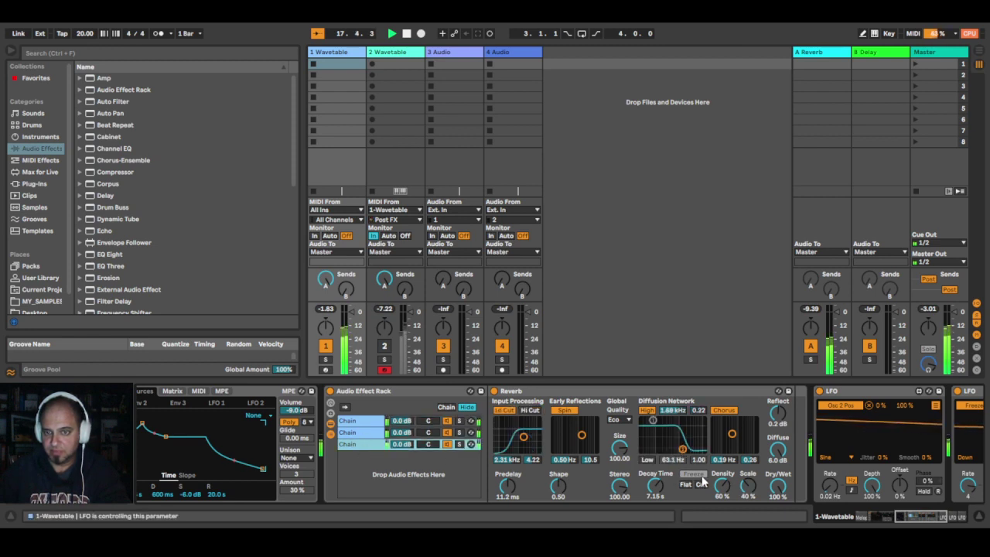
pyautogui.moveTo(931, 524); pyautogui.dragTo(959, 523)
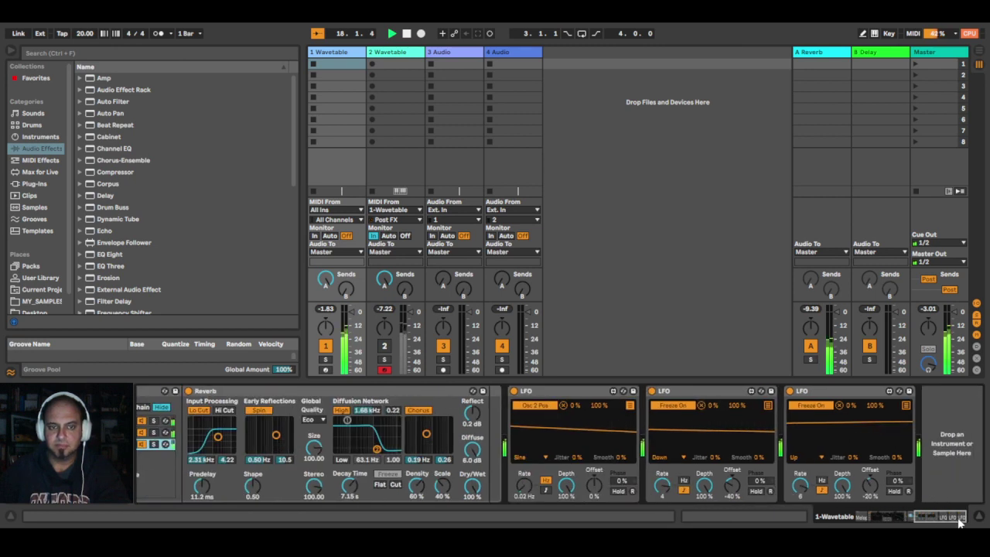
# Step: Mute the 1 Wavetable track and activate the 2 Wavetable track
pyautogui.click(386, 52)
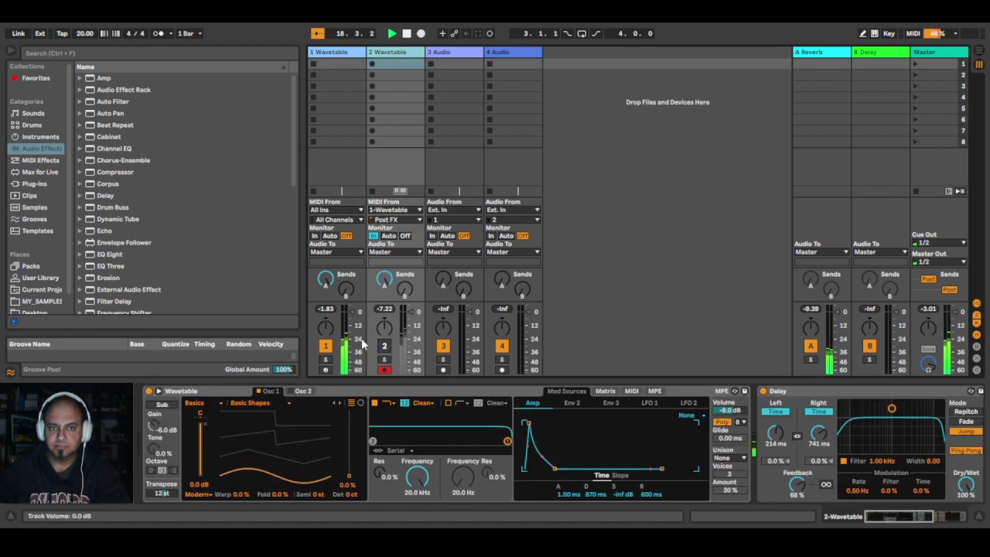
pyautogui.click(384, 346)
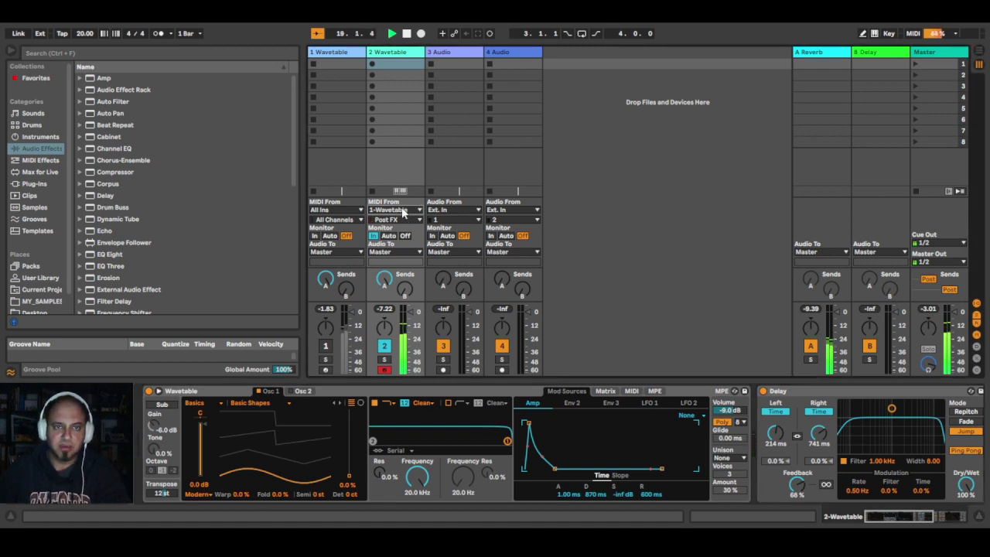
# Step: Examine Melopoeia on 1 Wavetable as the MIDI source and the oscillator and amp envelope settings of 2 Wavetable
pyautogui.click(340, 52)
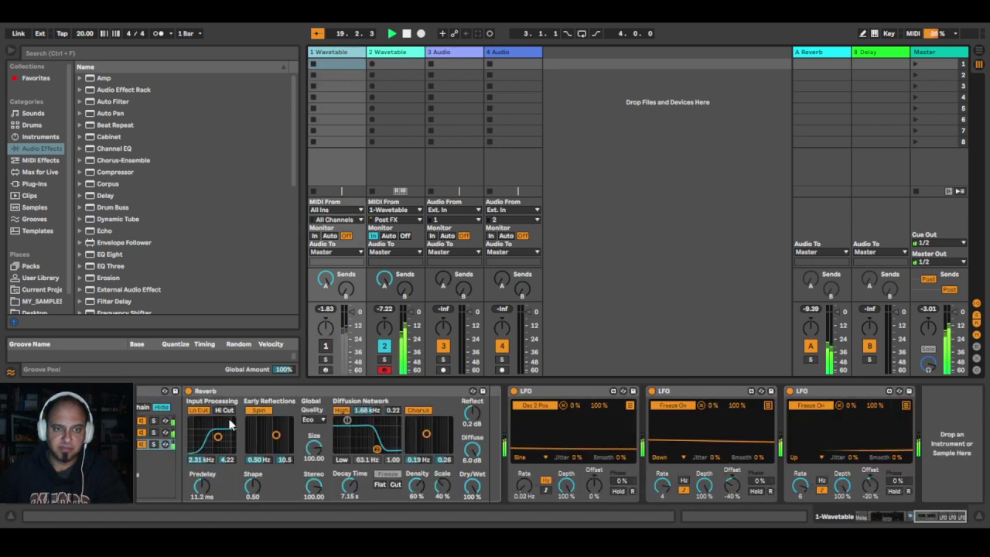
pyautogui.moveTo(953, 524); pyautogui.dragTo(849, 517)
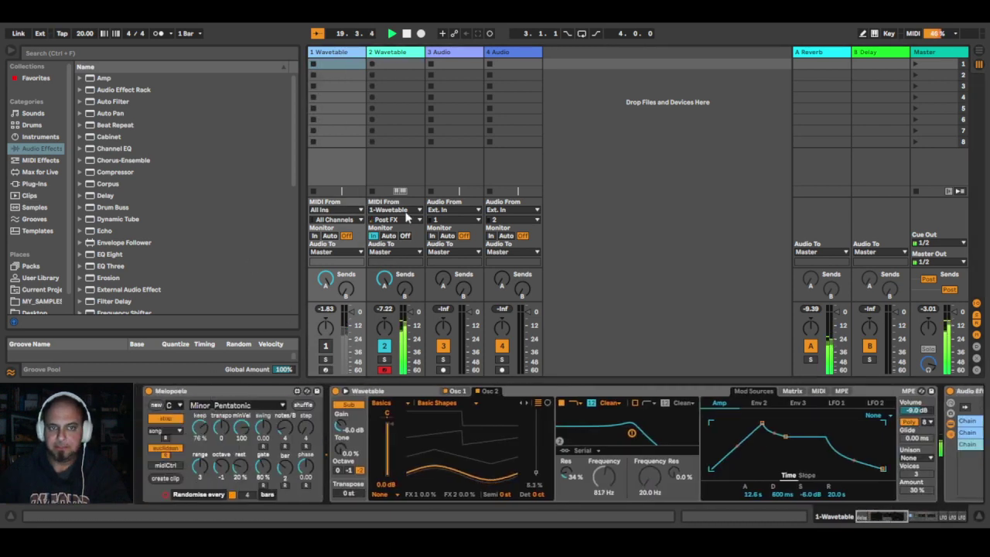
pyautogui.click(396, 52)
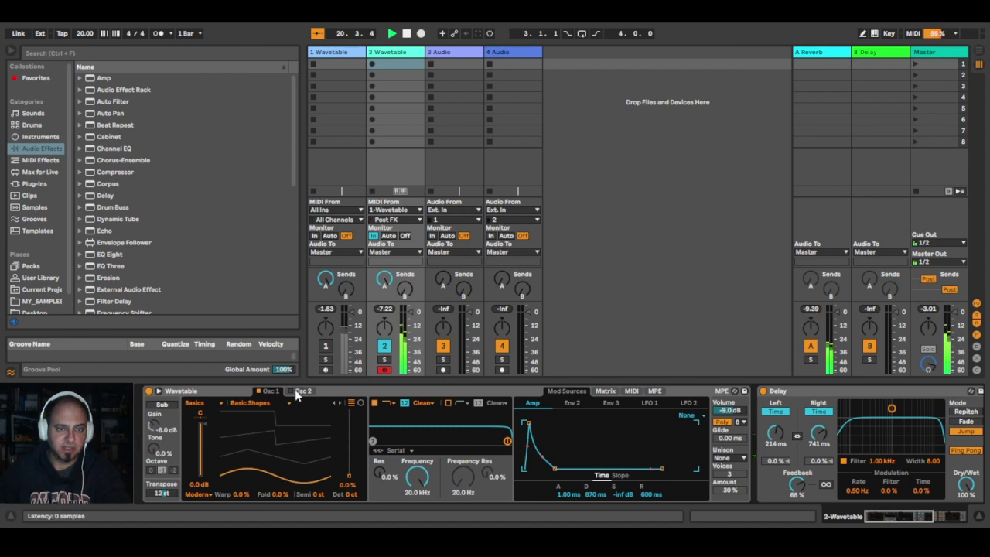
pyautogui.click(162, 405)
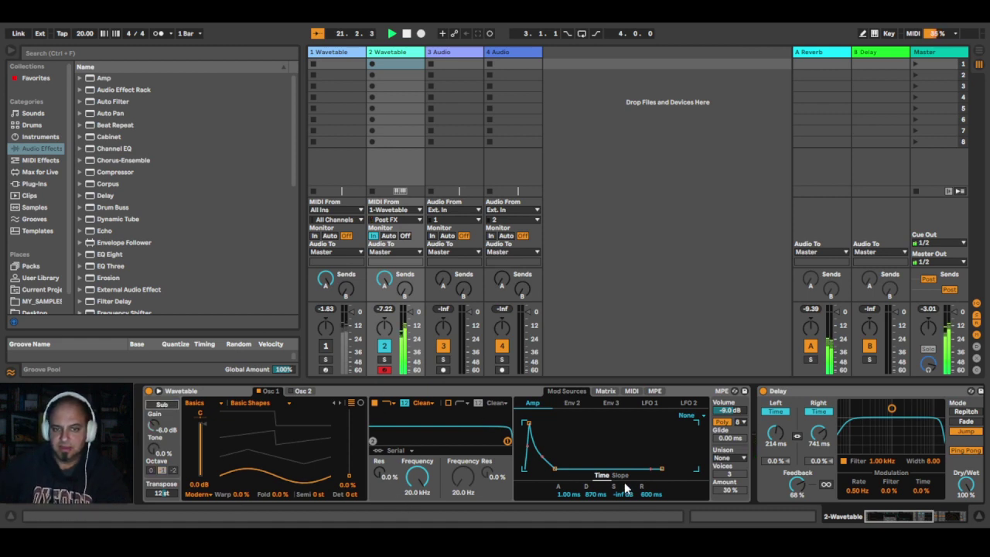
# Step: Bypass and re-enable the Delay and Echo on 2 Wavetable in turn to compare the sound with and without each effect
pyautogui.moveTo(891, 517); pyautogui.dragTo(920, 522)
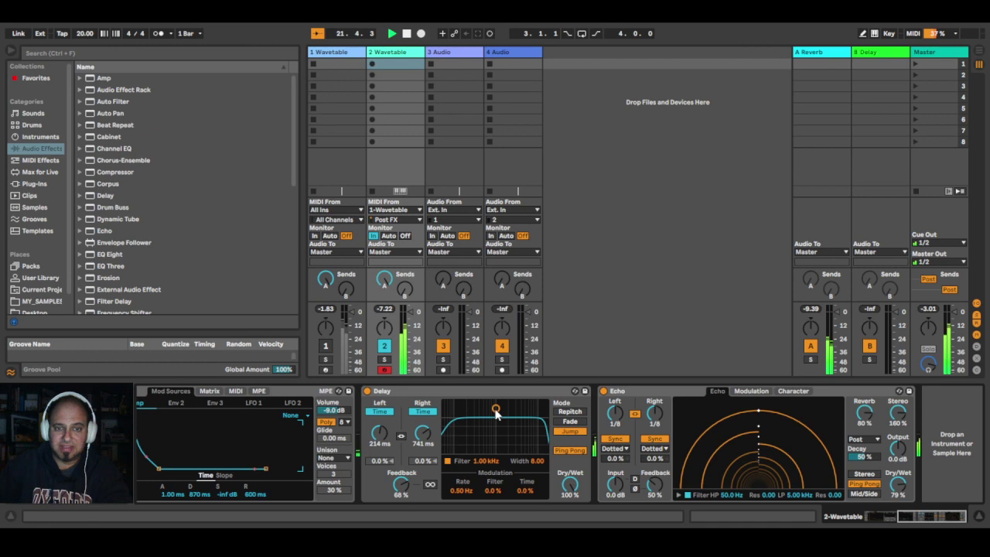
pyautogui.click(368, 391)
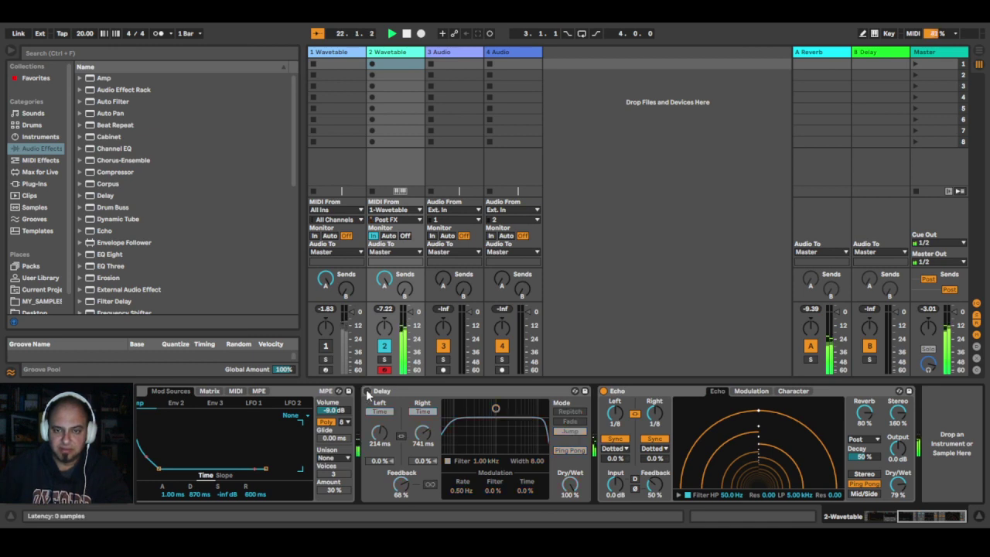
pyautogui.click(368, 390)
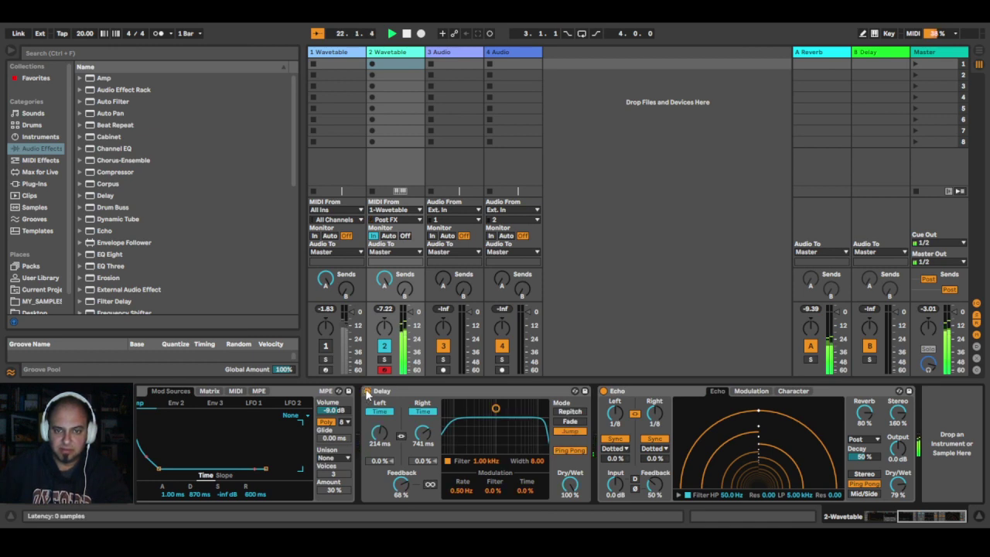
pyautogui.click(367, 391)
pyautogui.click(367, 391)
pyautogui.click(603, 392)
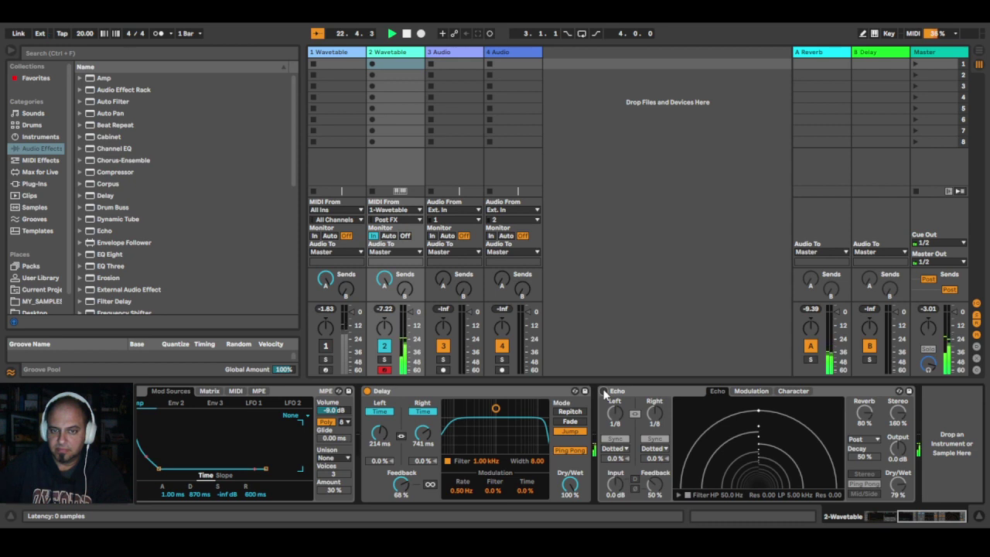
pyautogui.click(603, 391)
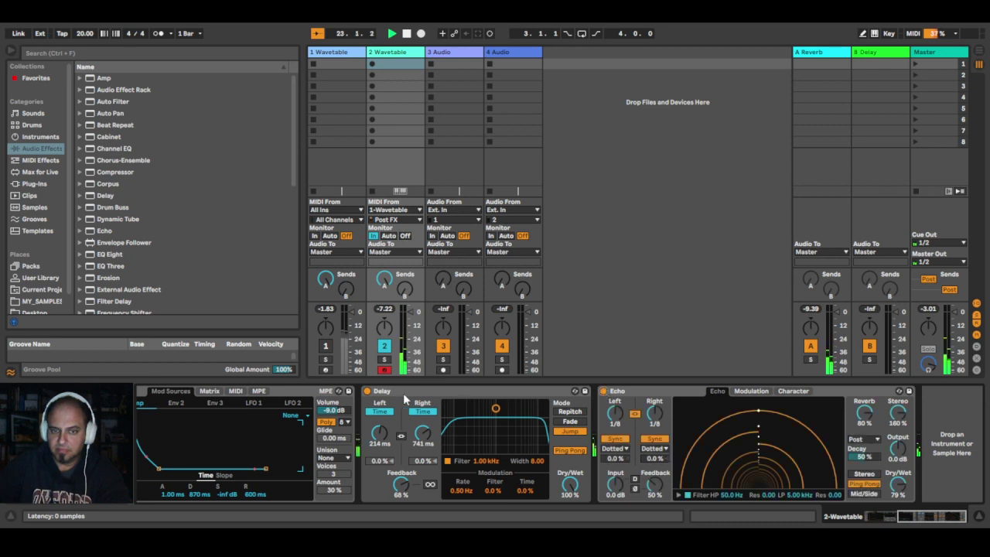
pyautogui.click(367, 391)
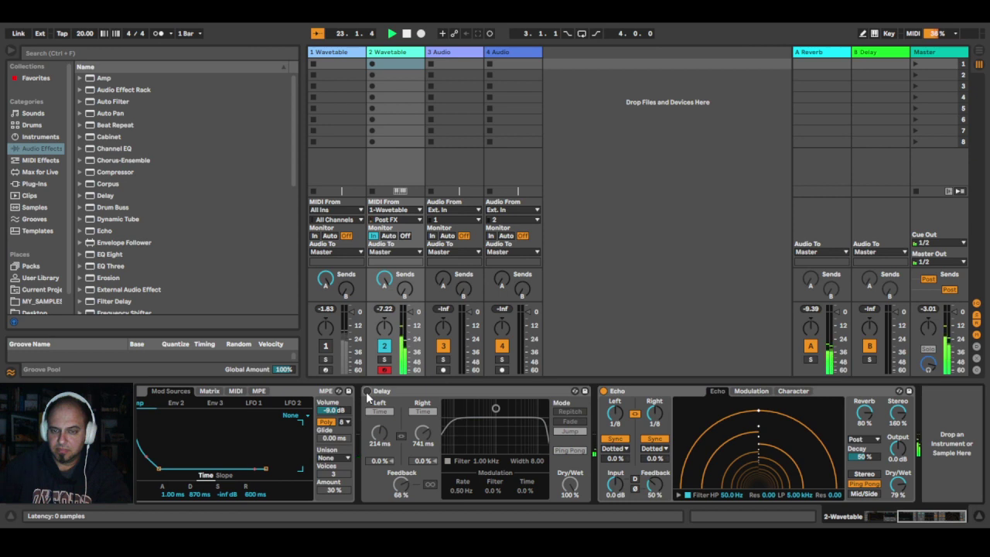
pyautogui.click(368, 391)
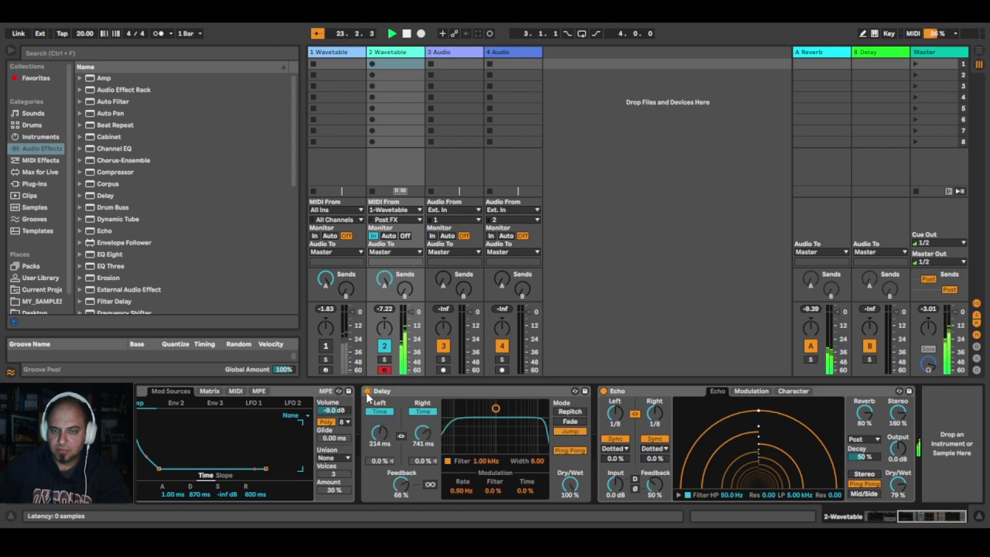
pyautogui.click(368, 392)
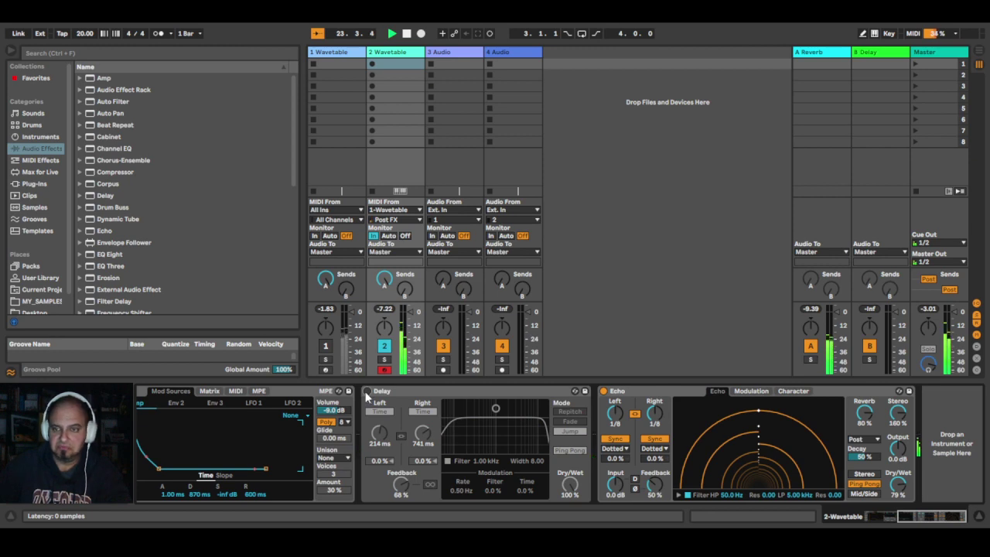
pyautogui.click(368, 391)
pyautogui.moveTo(932, 525)
pyautogui.mouseDown()
pyautogui.moveTo(874, 522)
pyautogui.moveTo(930, 520)
pyautogui.mouseUp()
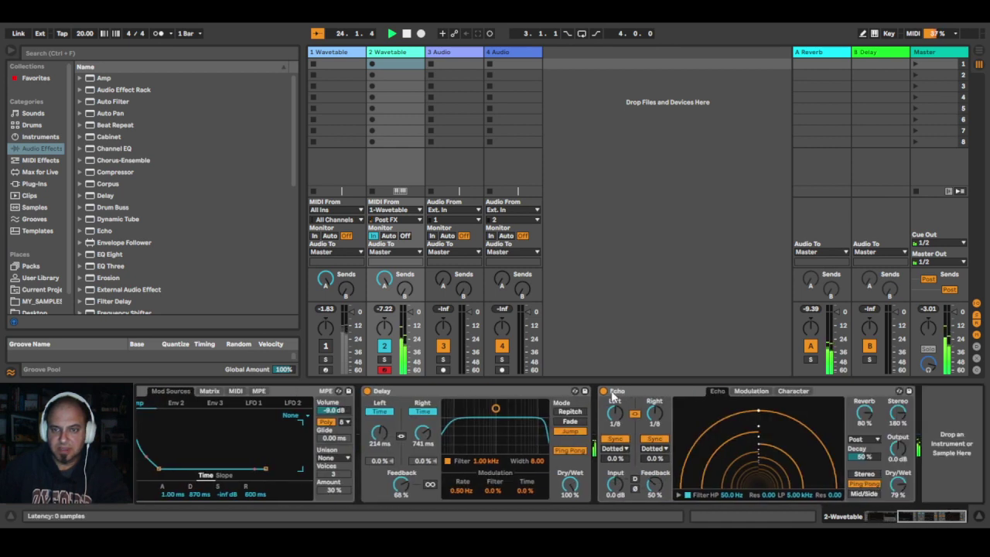
# Step: Bypass both Echo and Delay on 2 Wavetable to hear the dry synth, and review the Melopoeia sequencer on 1 Wavetable
pyautogui.click(604, 392)
pyautogui.click(367, 391)
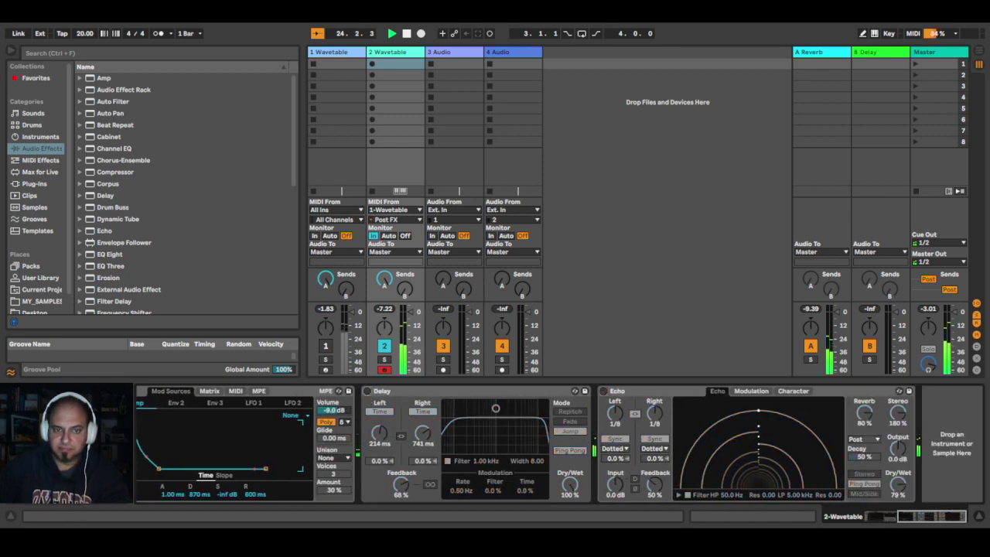
pyautogui.moveTo(934, 521); pyautogui.dragTo(854, 519)
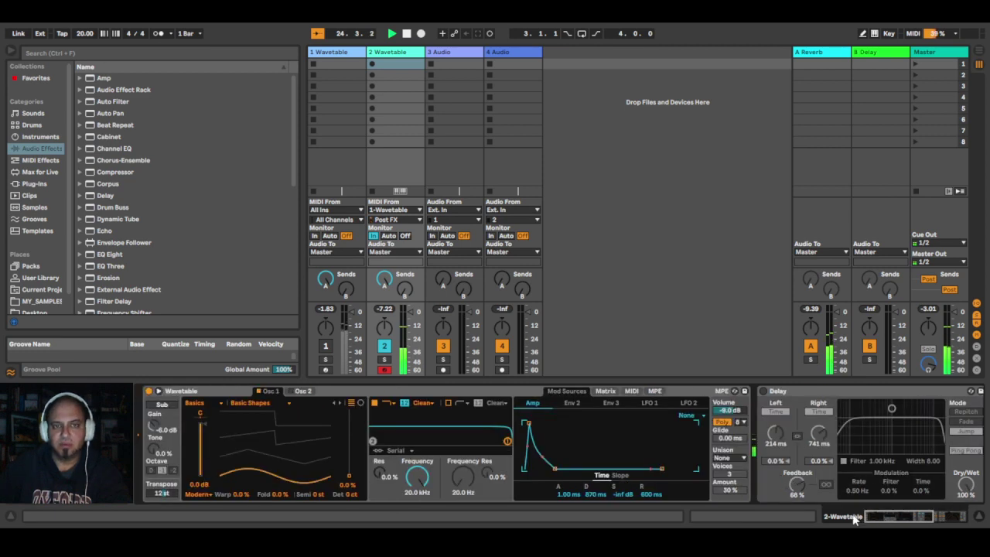
pyautogui.click(338, 54)
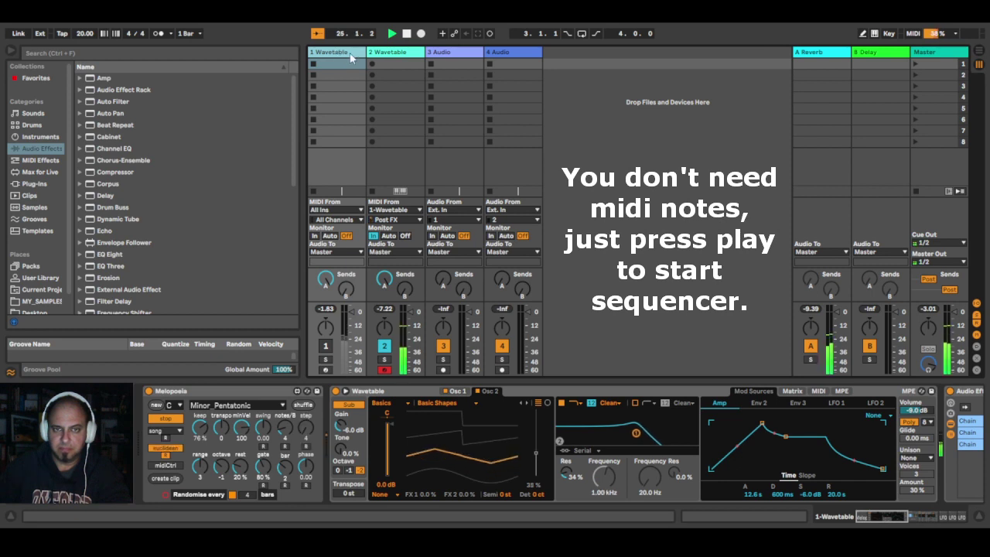
pyautogui.click(397, 54)
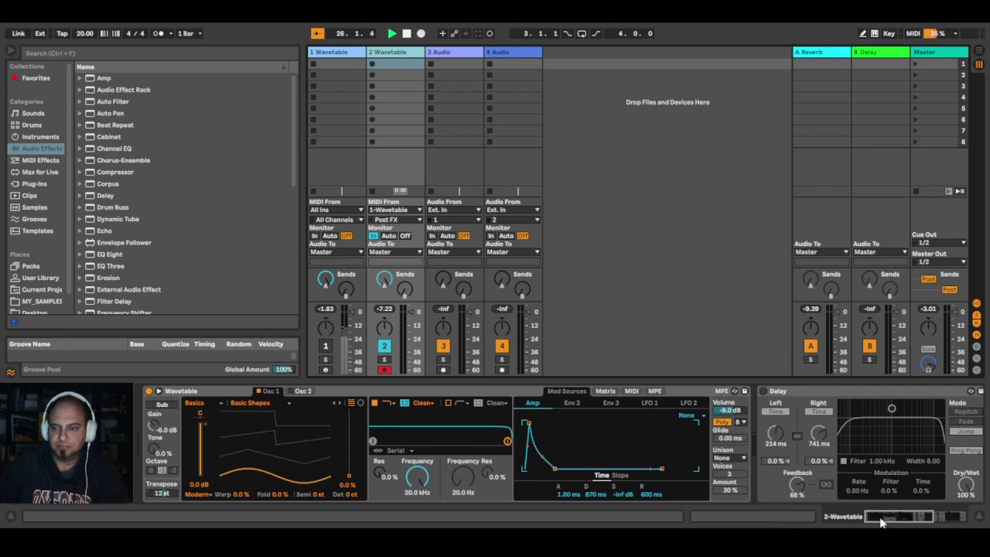
# Step: Turn the Delay and Echo on the 2 Wavetable track back on
pyautogui.moveTo(882, 522); pyautogui.dragTo(917, 517)
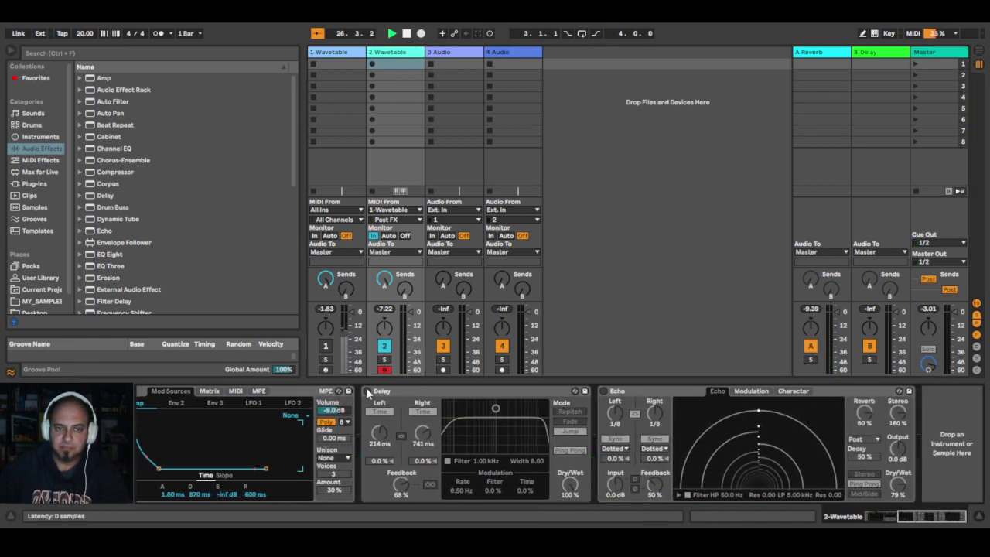
pyautogui.click(368, 391)
pyautogui.click(605, 391)
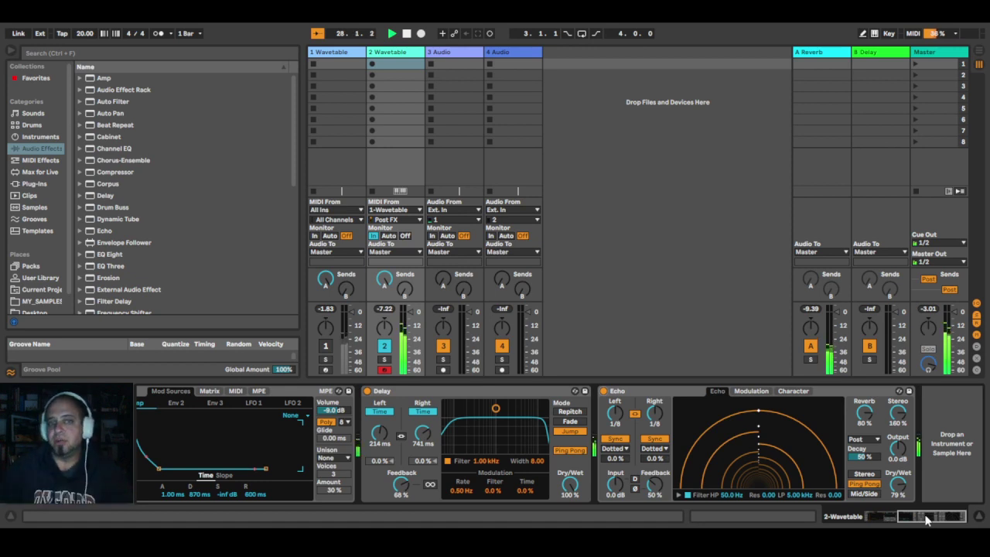
# Step: Review the reverb rack and LFOs on 1 Wavetable, and reactivate the track so both Wavetable tracks play together
pyautogui.click(330, 52)
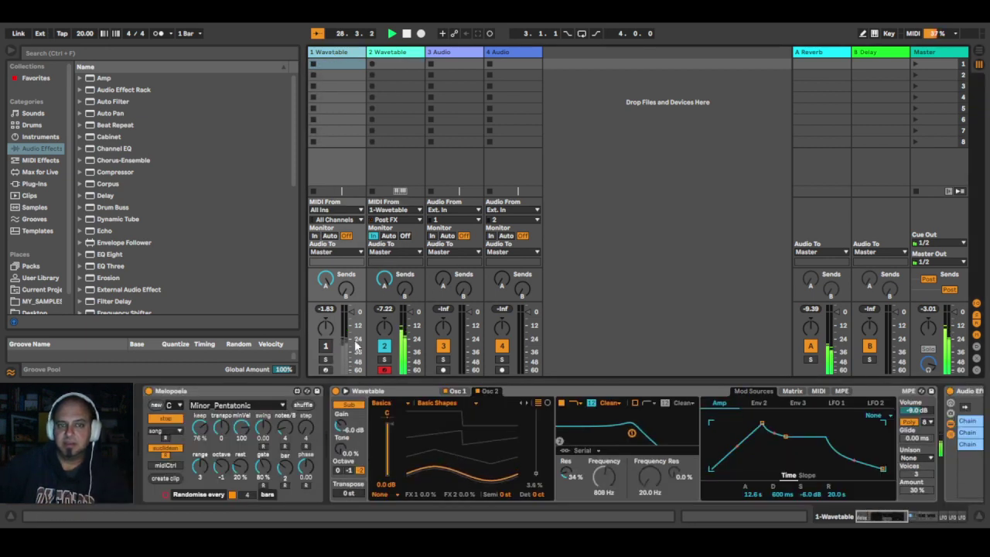
pyautogui.moveTo(885, 516); pyautogui.dragTo(937, 516)
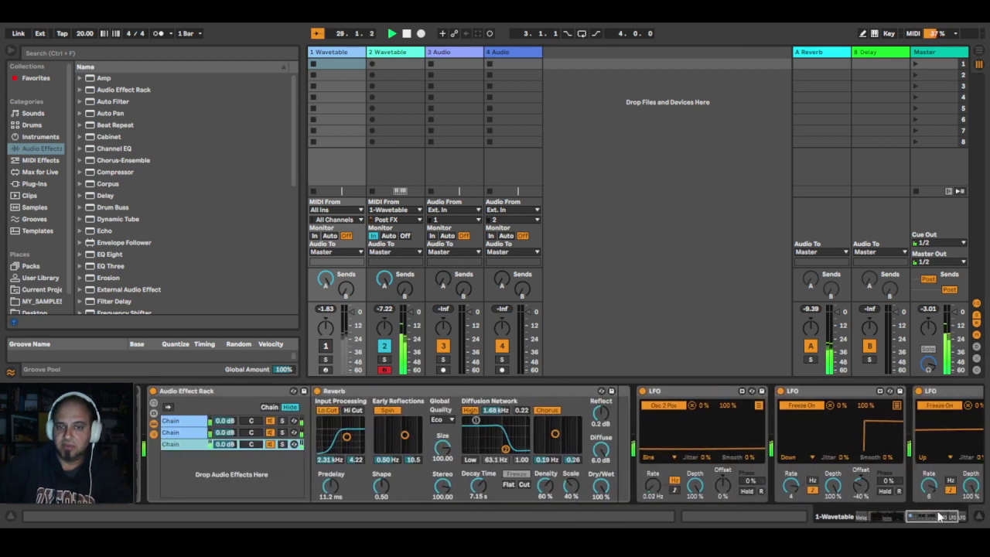
pyautogui.hscroll(-5, 302, 433)
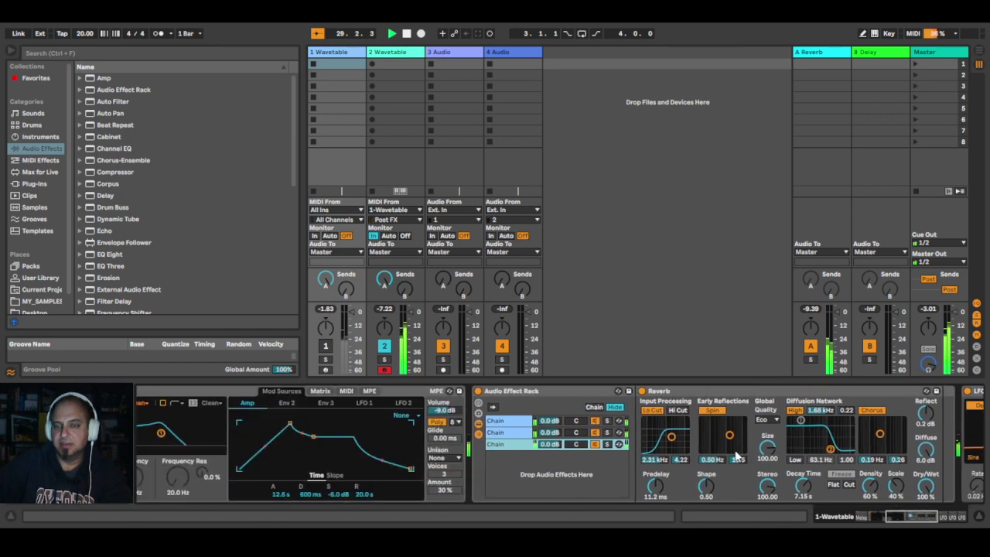
pyautogui.moveTo(897, 516); pyautogui.dragTo(938, 518)
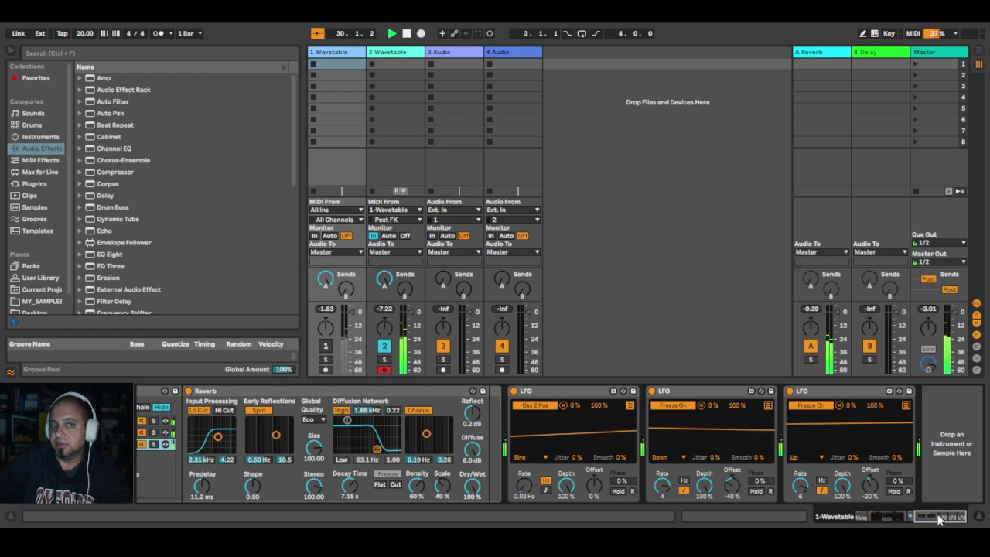
pyautogui.click(324, 345)
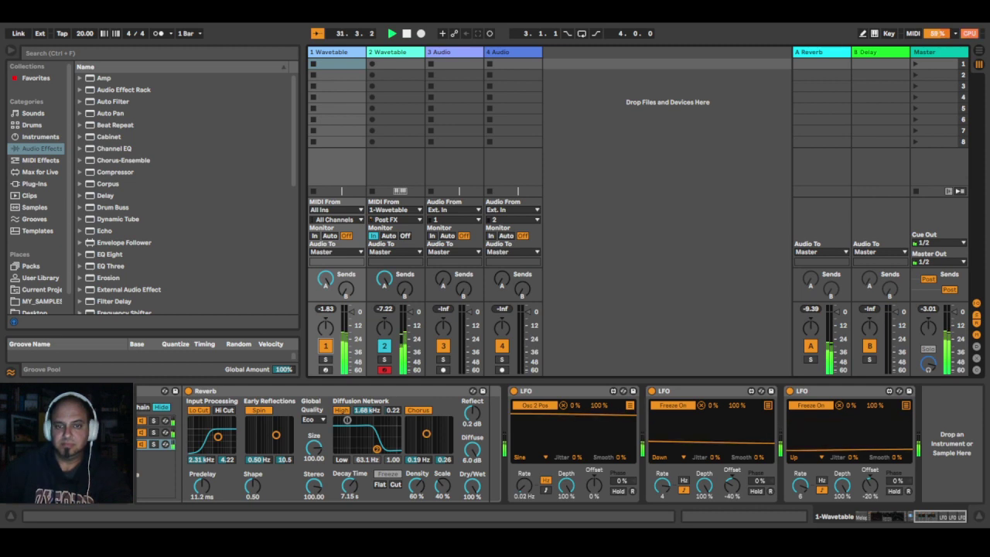
# Step: Vary Melopoeia's melody on 1 Wavetable by trying transpose at -2, and set octave to 0, range to 4 and transpose to 1
pyautogui.moveTo(955, 518); pyautogui.dragTo(897, 518)
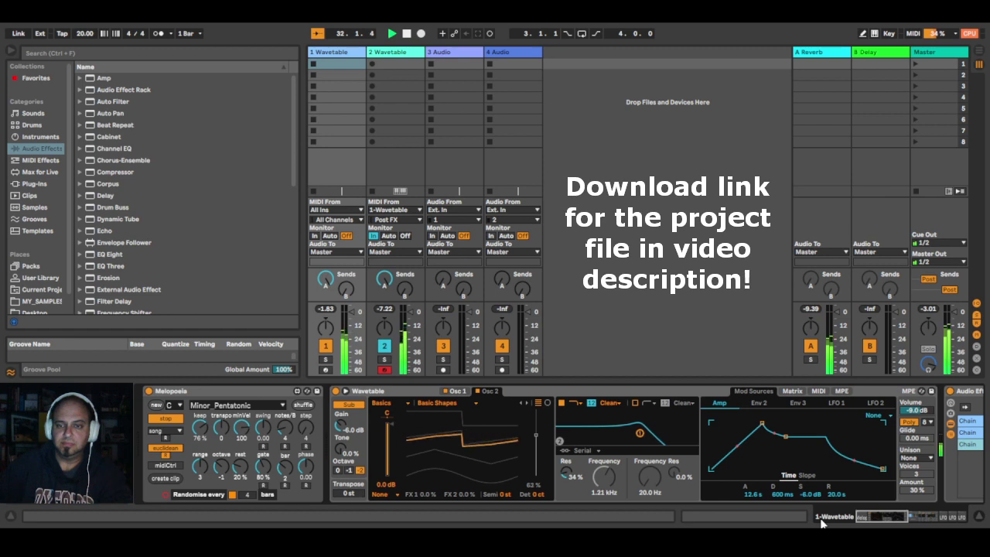
pyautogui.moveTo(874, 518)
pyautogui.mouseDown()
pyautogui.moveTo(927, 520)
pyautogui.moveTo(867, 520)
pyautogui.mouseUp()
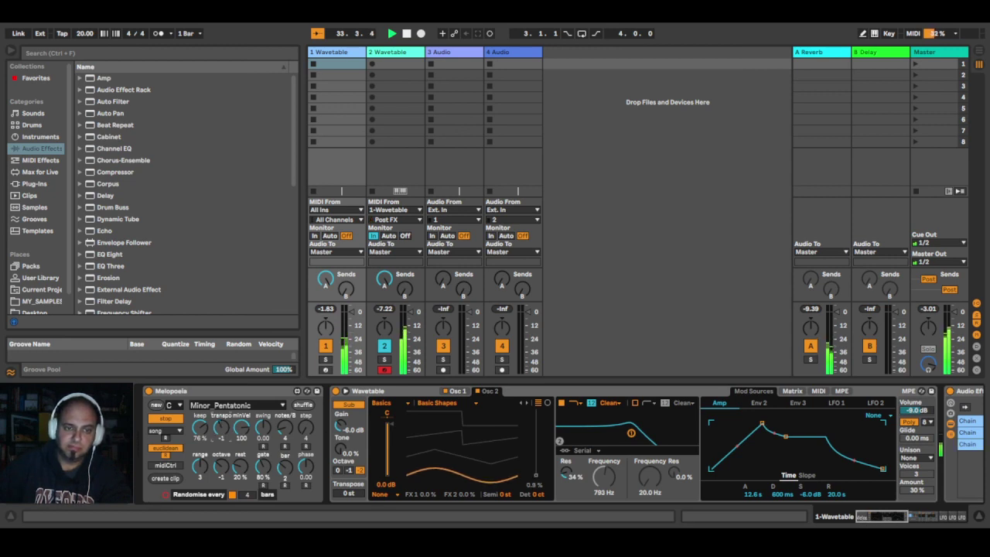
pyautogui.moveTo(217, 422); pyautogui.dragTo(225, 430)
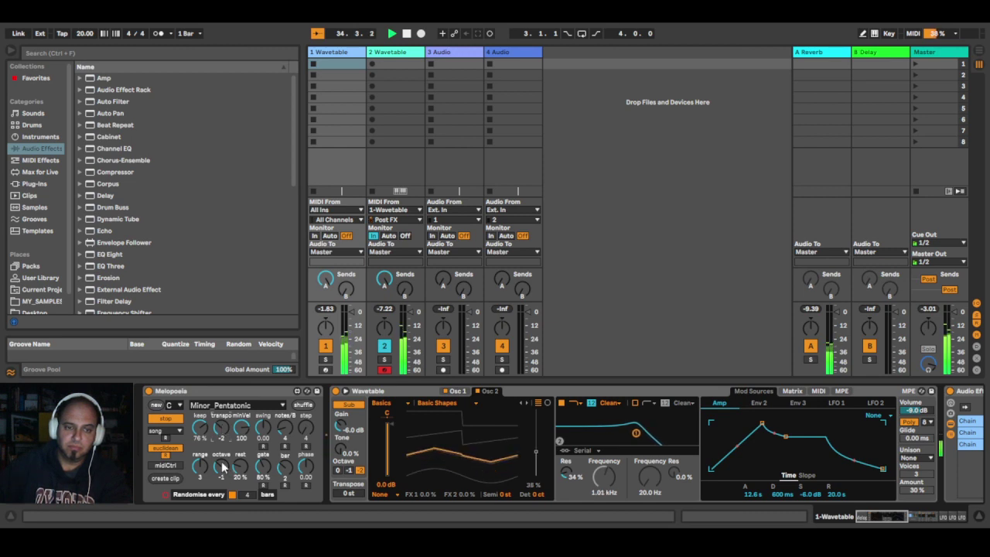
pyautogui.moveTo(222, 466); pyautogui.dragTo(222, 464)
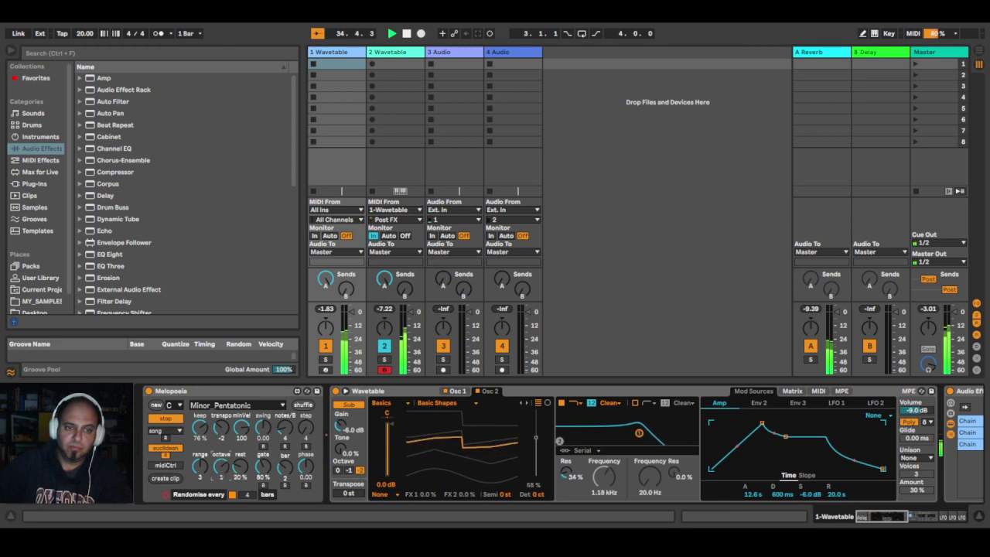
pyautogui.moveTo(202, 464); pyautogui.dragTo(210, 452)
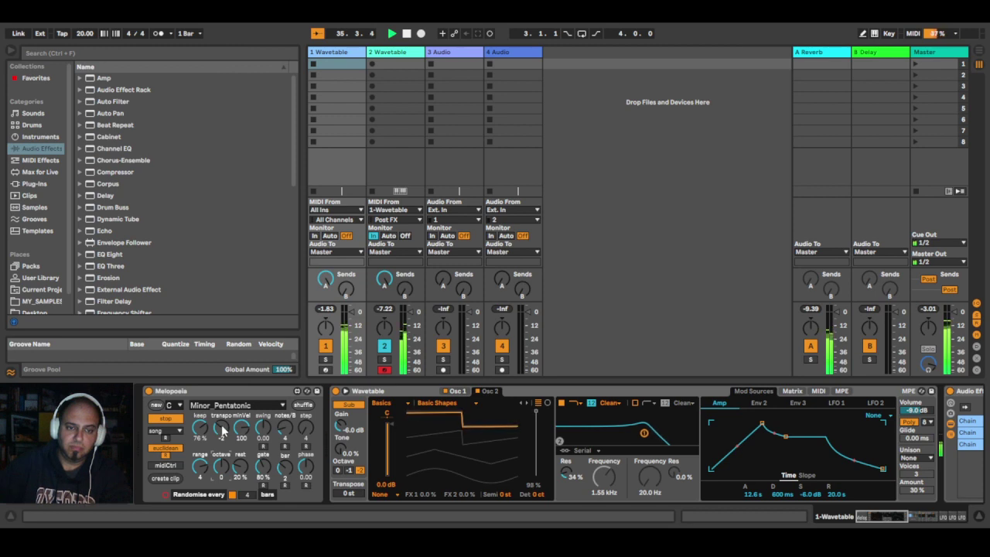
pyautogui.moveTo(223, 430); pyautogui.dragTo(223, 423)
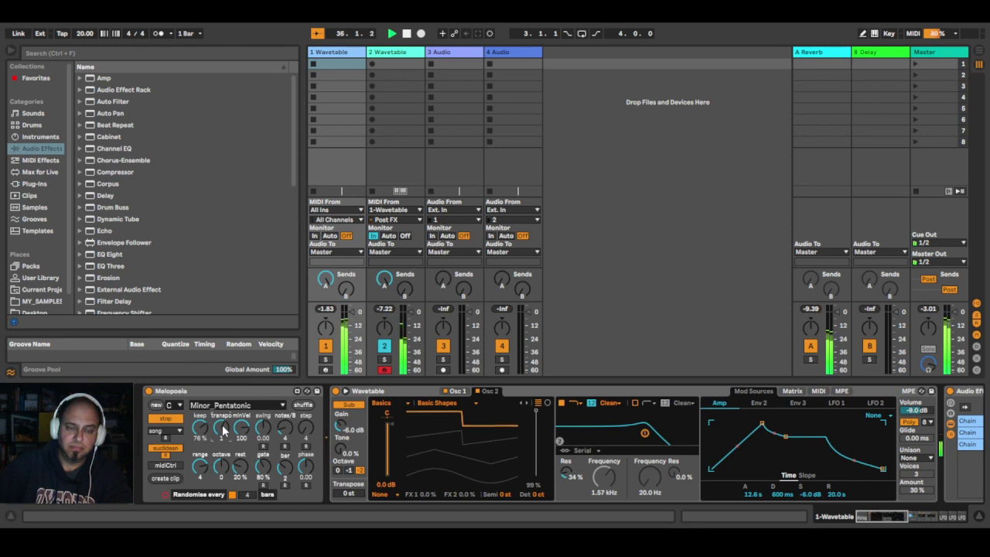
# Step: Set Melopoeia's range to 2, octave to -1, swing to 0.27 and rest to 37%, and stop playback
pyautogui.moveTo(203, 467); pyautogui.dragTo(235, 464)
pyautogui.moveTo(270, 431); pyautogui.dragTo(270, 421)
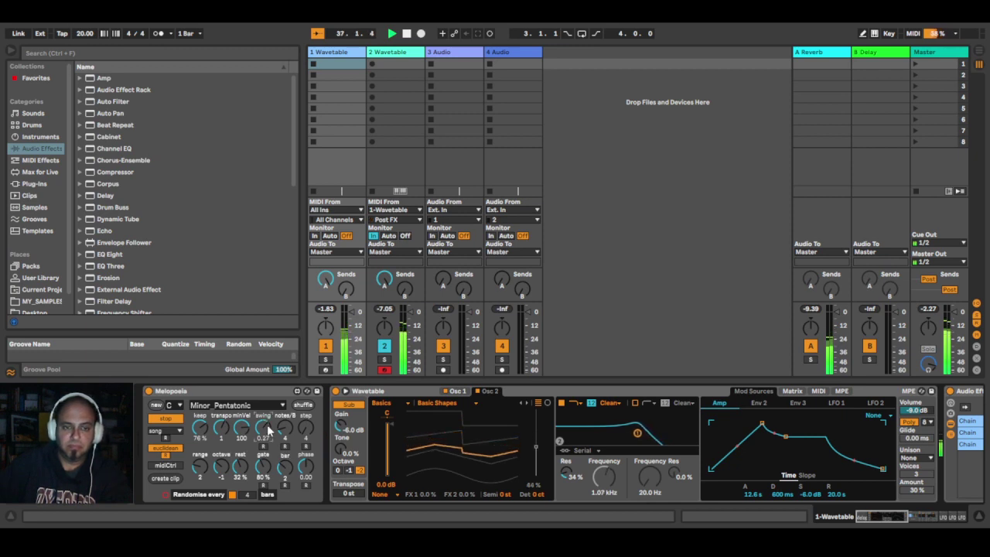
pyautogui.moveTo(244, 468); pyautogui.dragTo(244, 465)
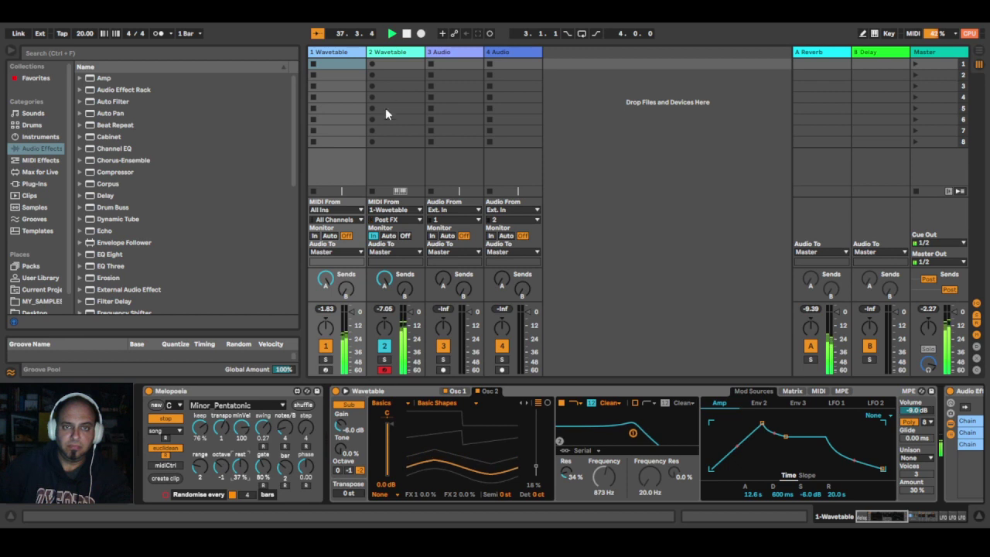
pyautogui.click(406, 33)
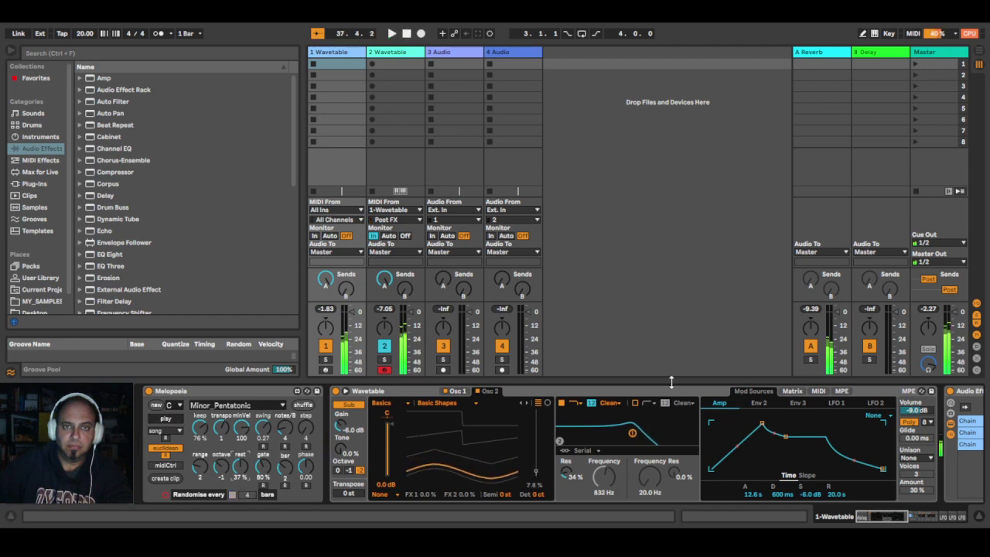